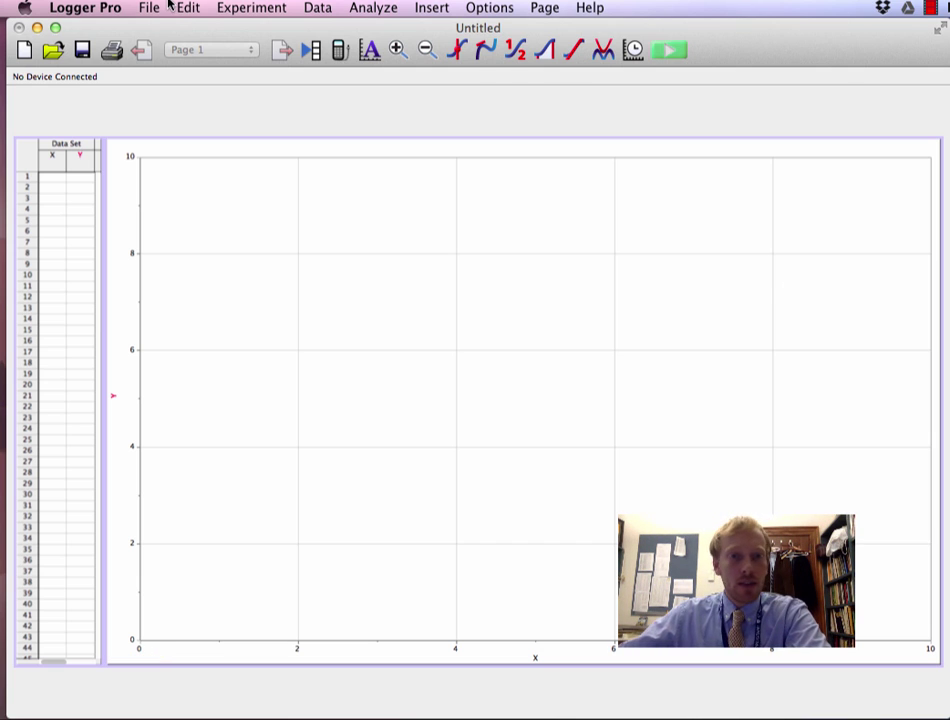
Insert the movie IMG_2936.MOV.mov from the Desktop onto the graph page.
click(433, 10)
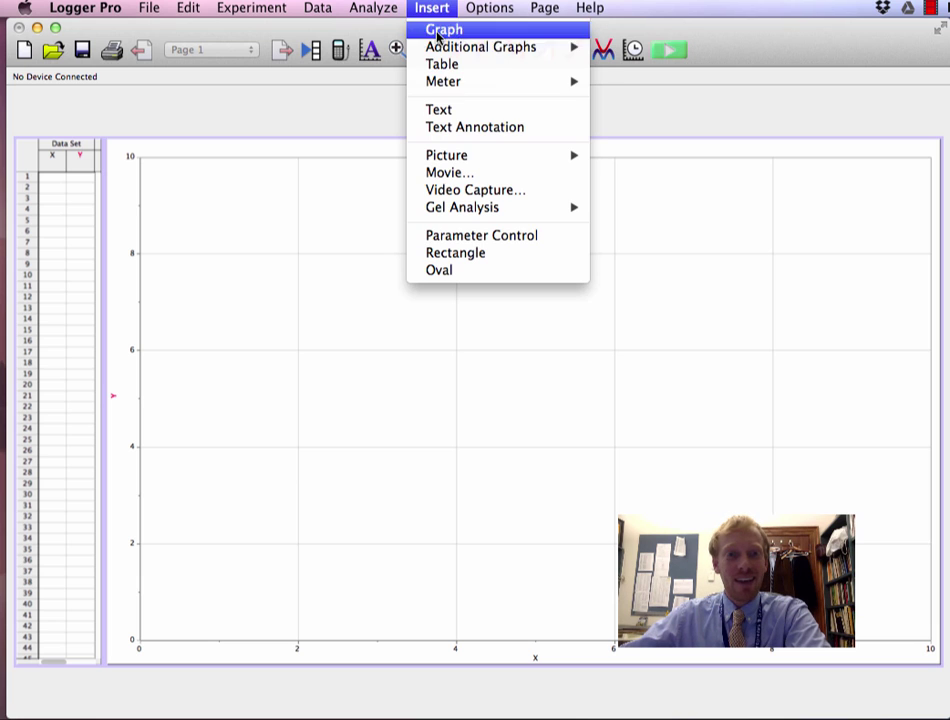
click(458, 173)
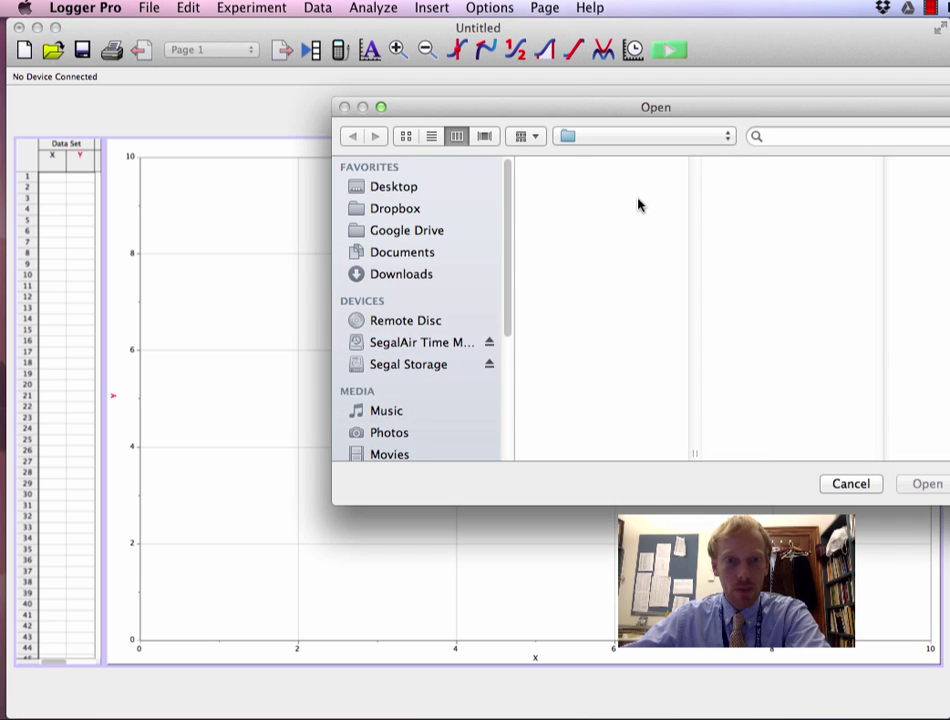
click(395, 186)
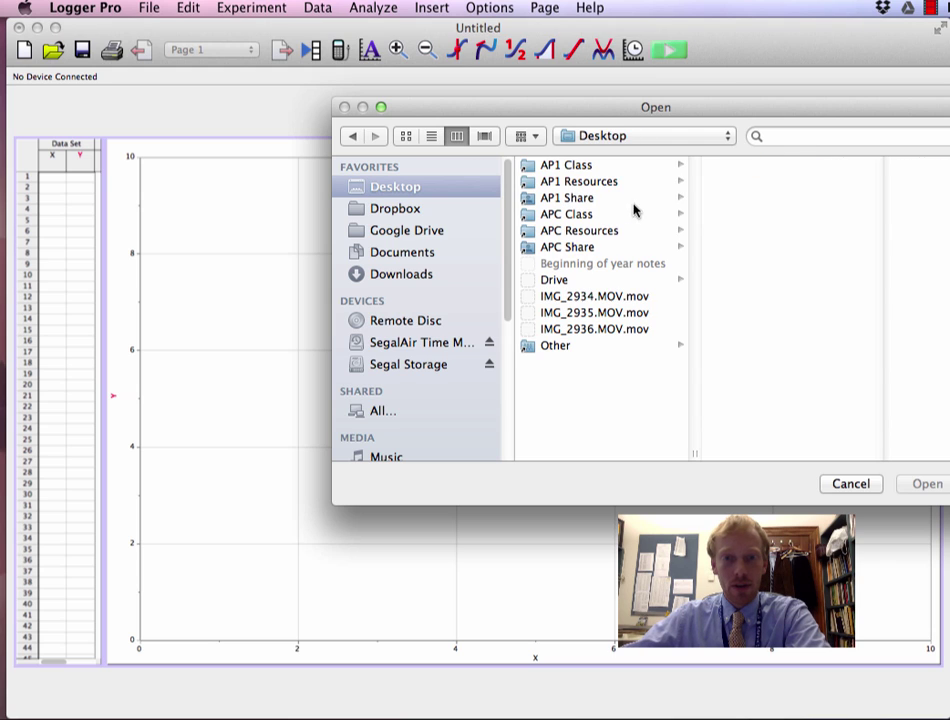
click(577, 333)
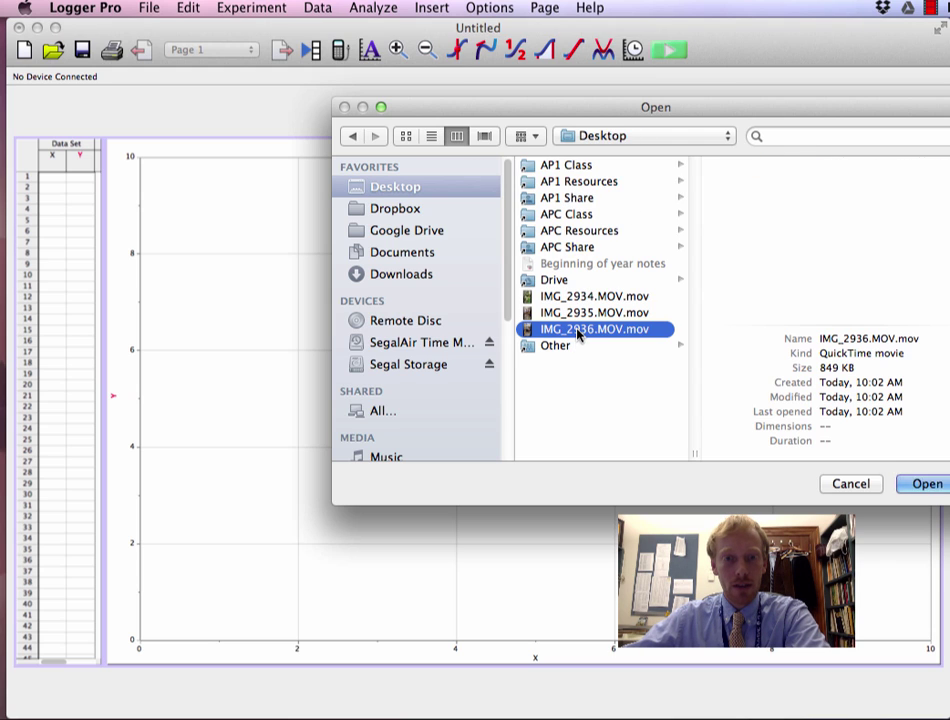
click(927, 484)
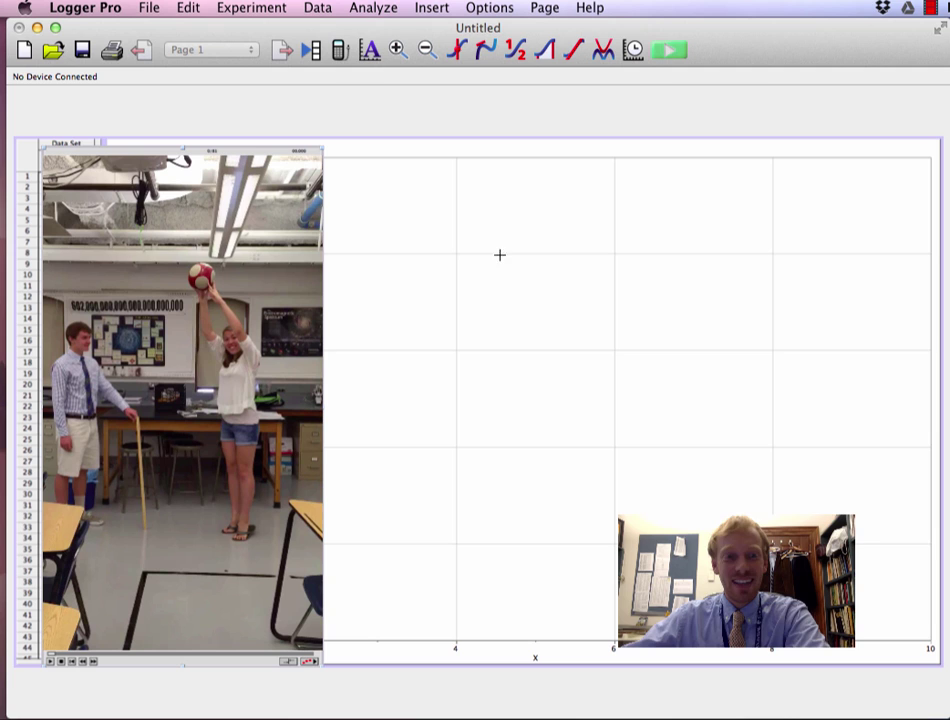
Move the movie panel right, off the data table, and enlarge it from its lower-right corner.
drag(283, 166, 459, 151)
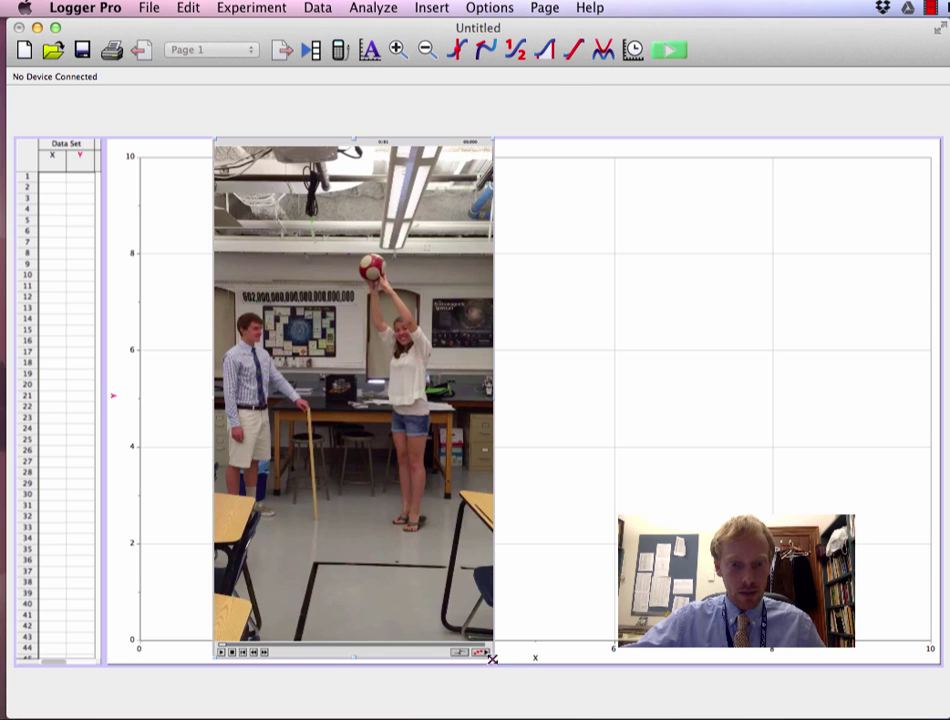
drag(551, 668, 683, 702)
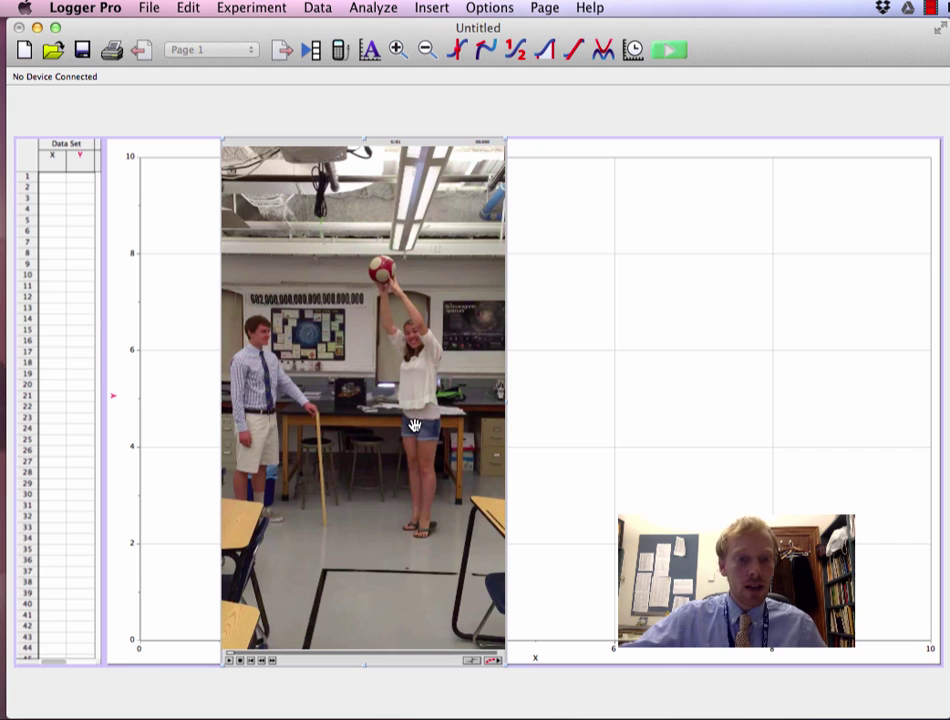
Play the movie, rewind it, and step frame by frame to where the ball leaves her hands.
click(229, 661)
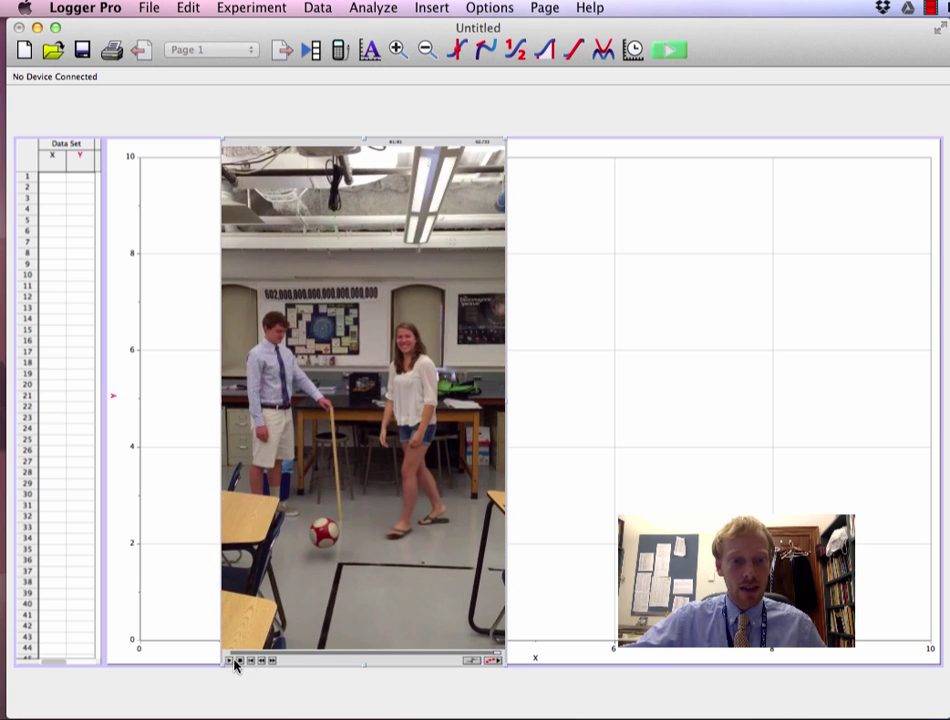
click(263, 662)
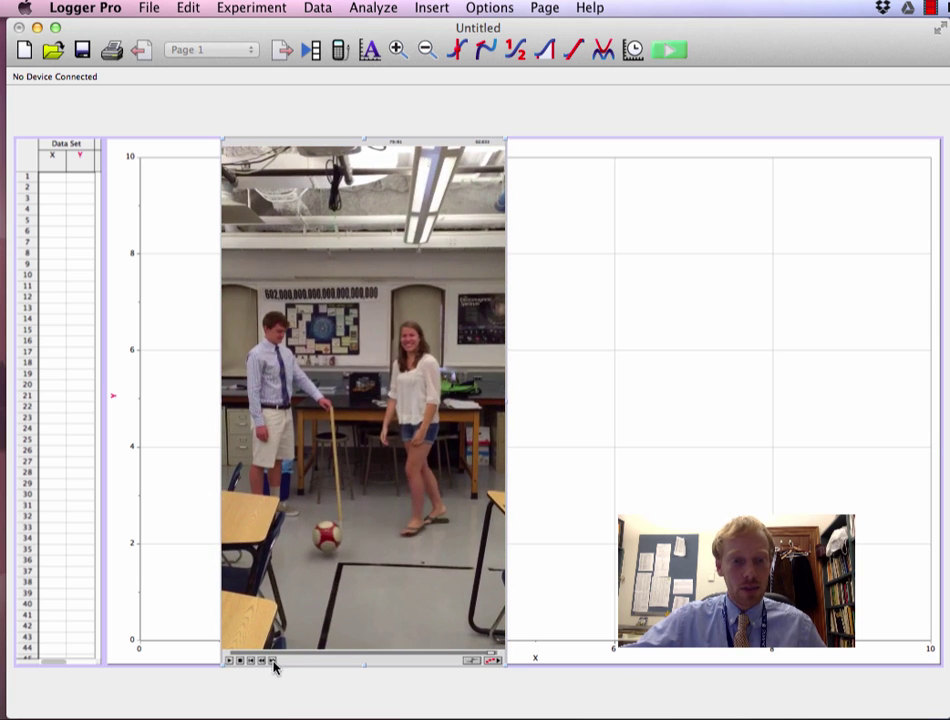
click(272, 662)
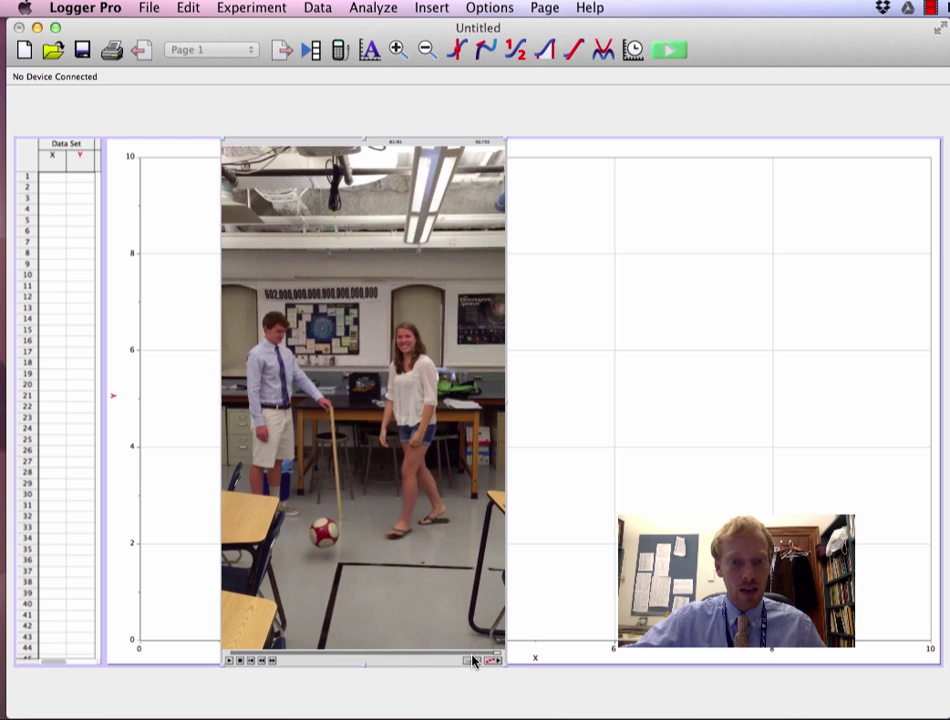
drag(480, 658, 218, 656)
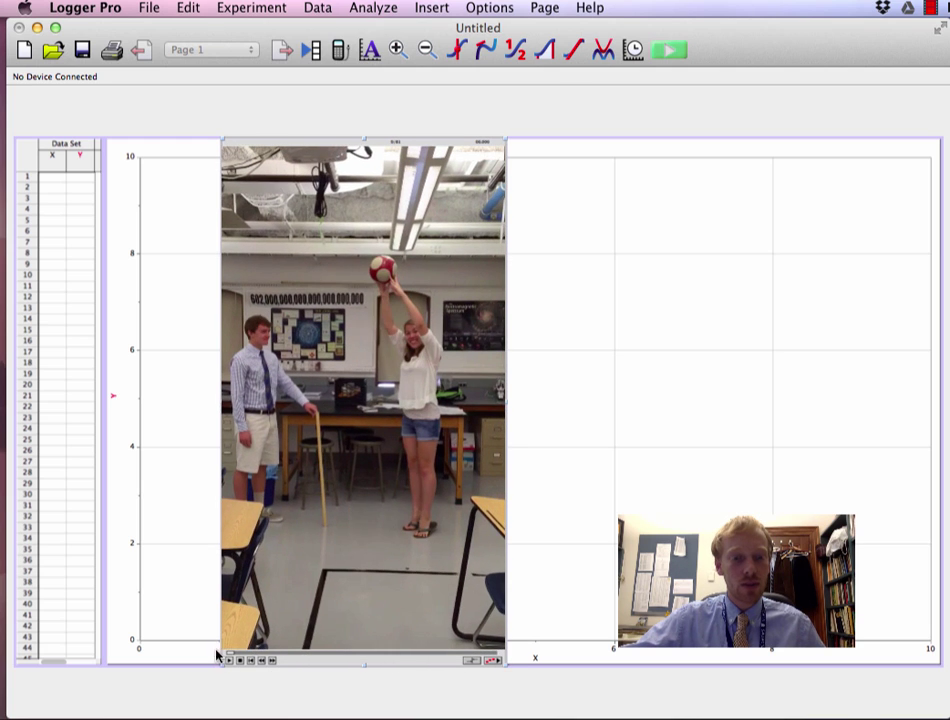
click(272, 662)
click(272, 662)
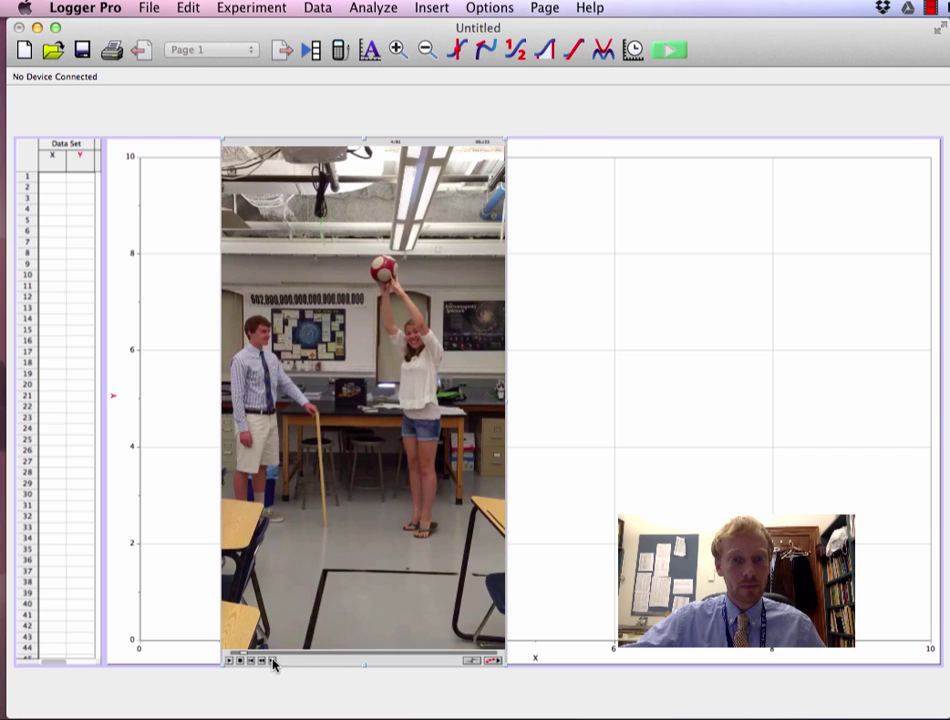
click(272, 662)
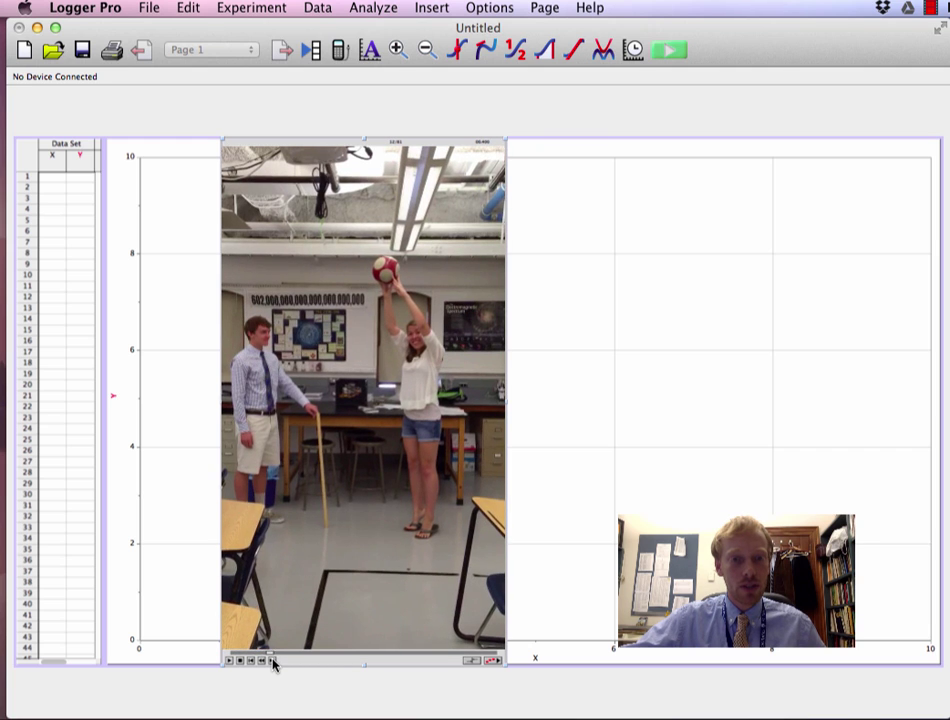
click(272, 662)
click(272, 662)
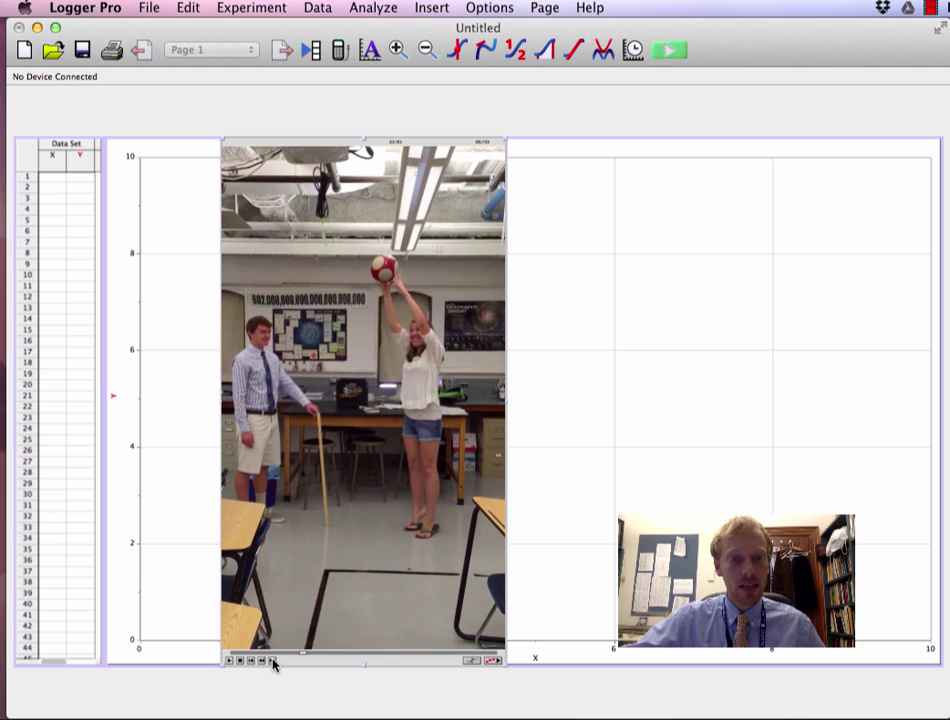
click(272, 662)
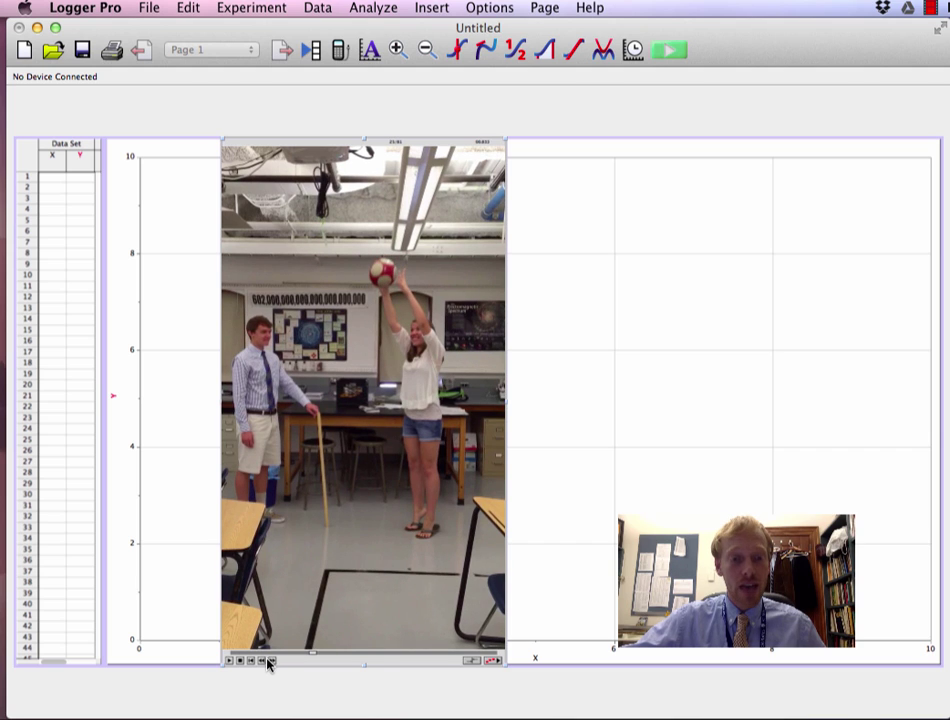
click(262, 662)
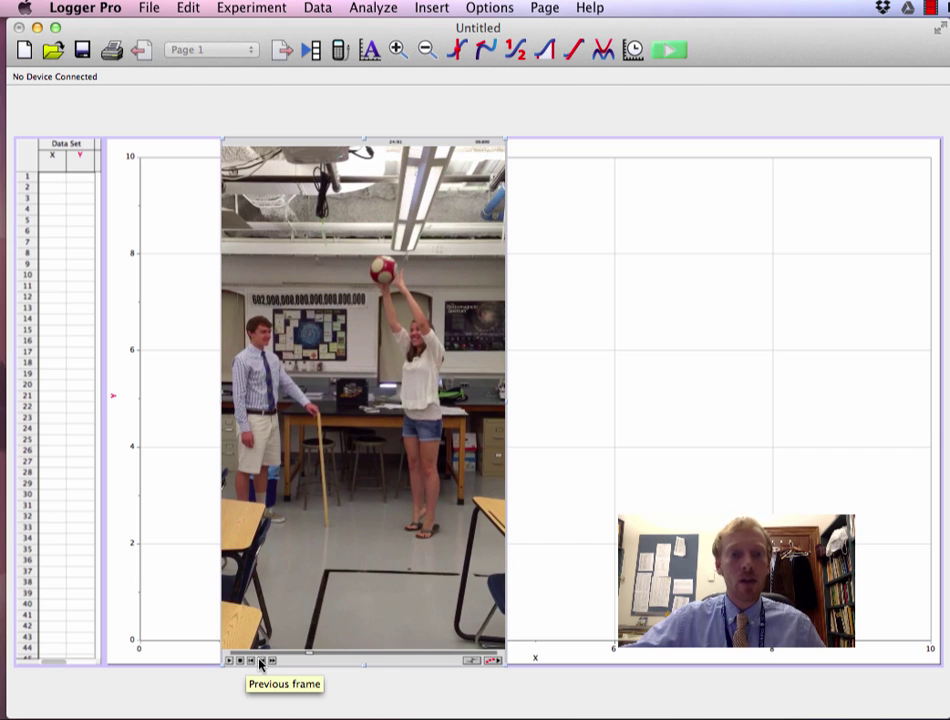
Enable video analysis and set the scale by marking the meter stick's length as 1 m.
click(492, 664)
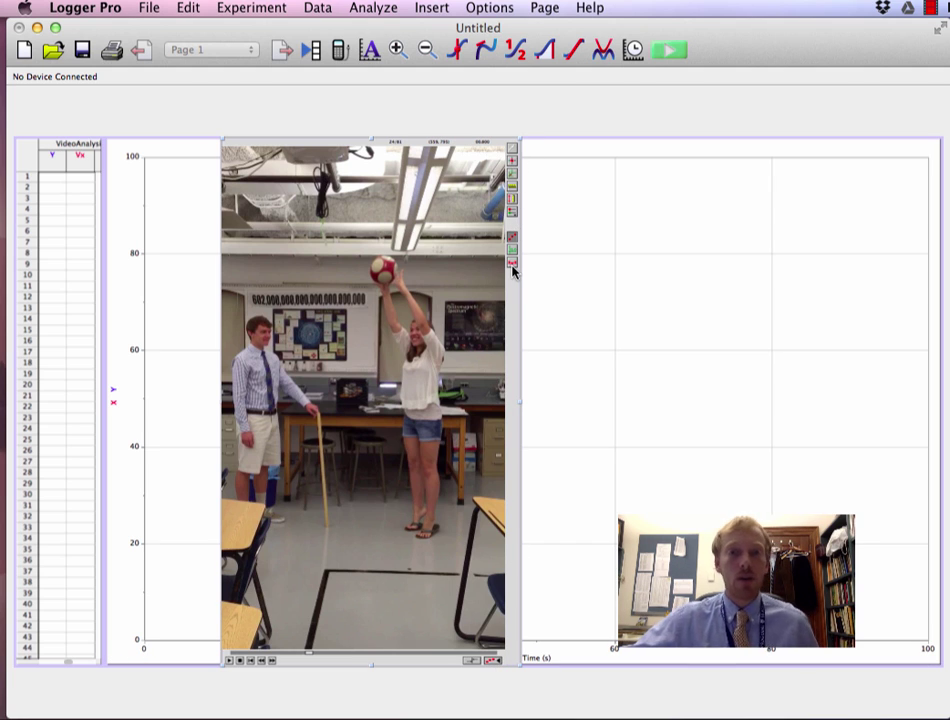
click(511, 188)
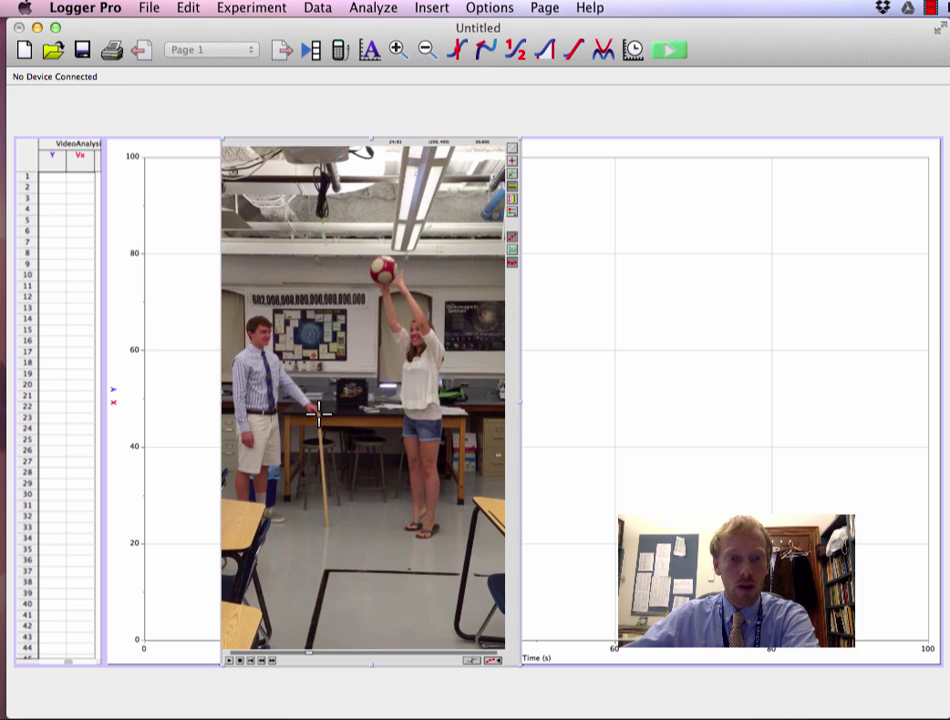
drag(317, 408, 326, 534)
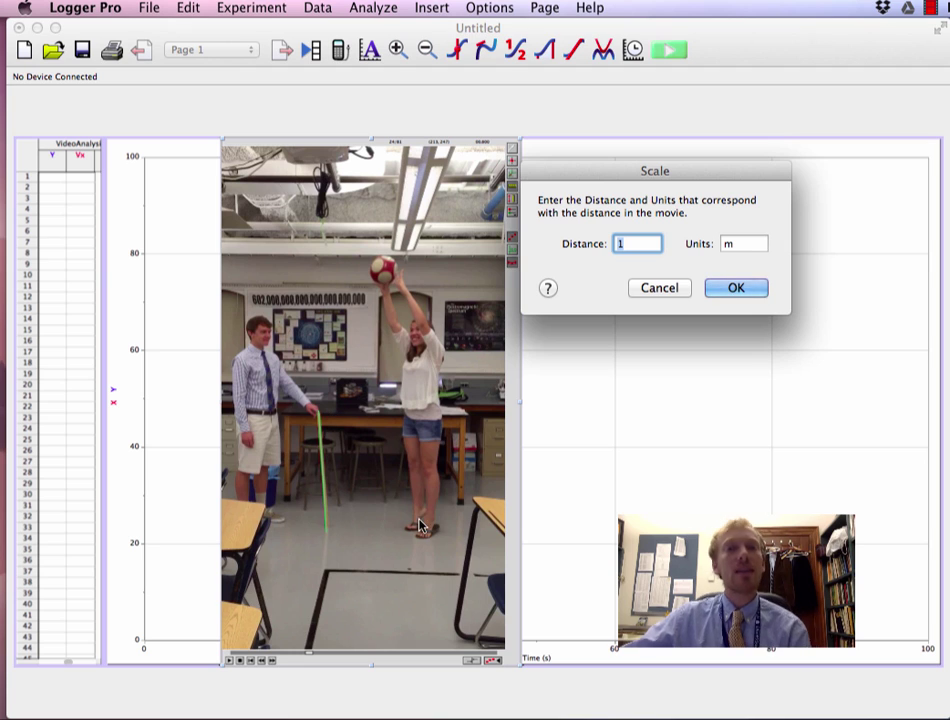
click(735, 288)
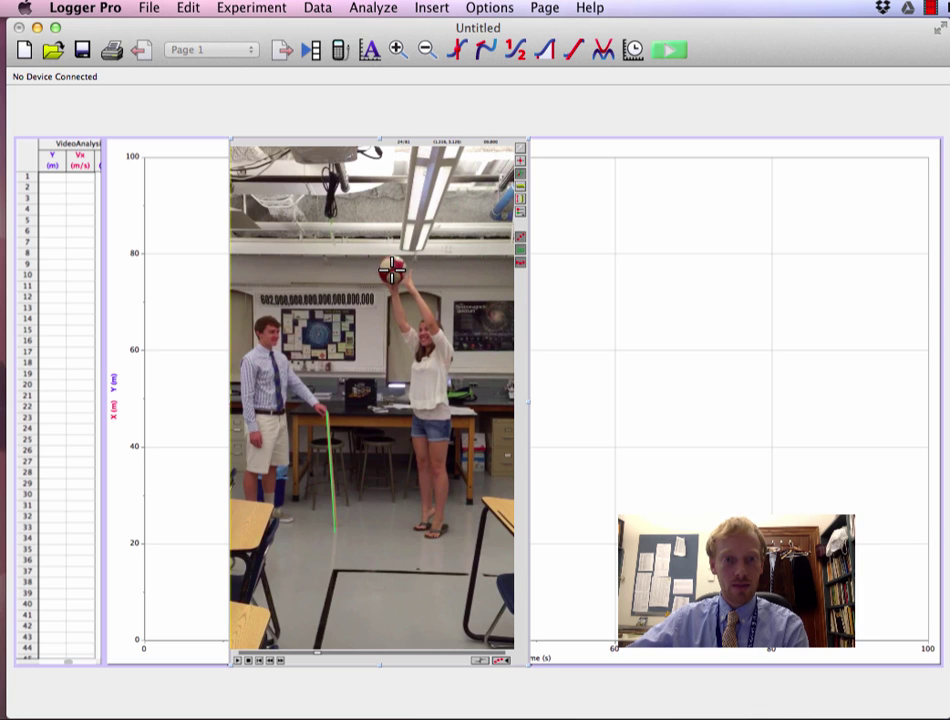
Put the coordinate origin on the ball and align the axes horizontally and vertically.
click(391, 270)
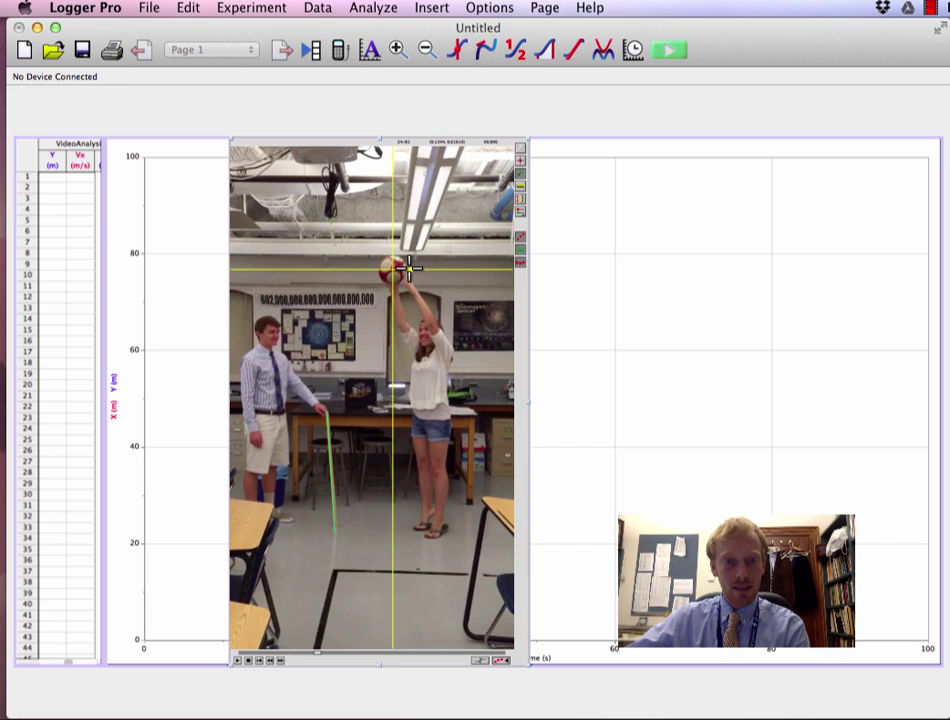
drag(410, 268, 410, 268)
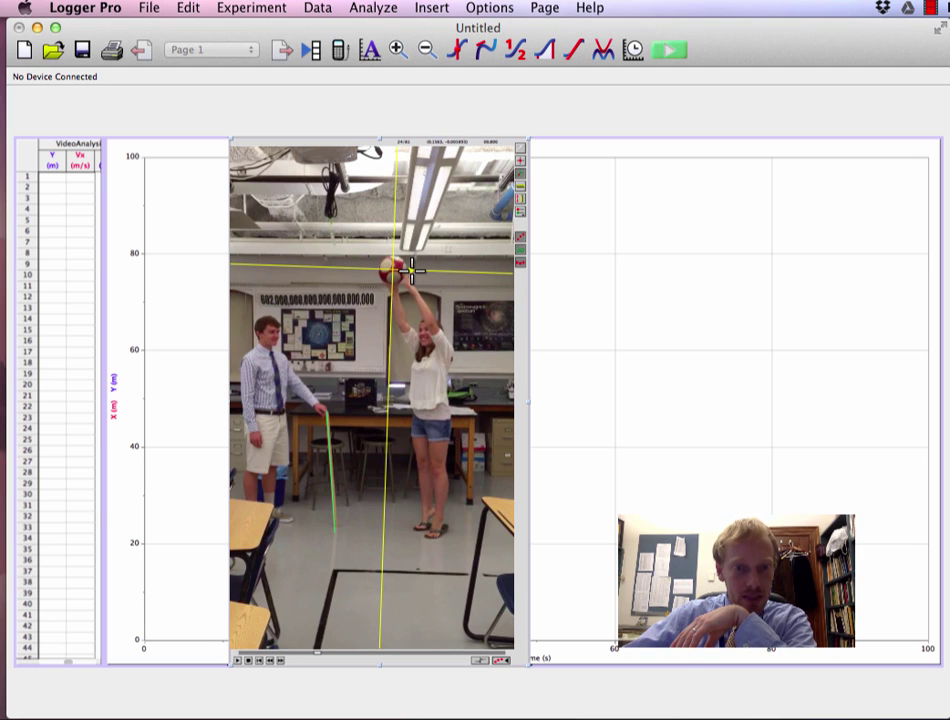
drag(410, 270, 411, 269)
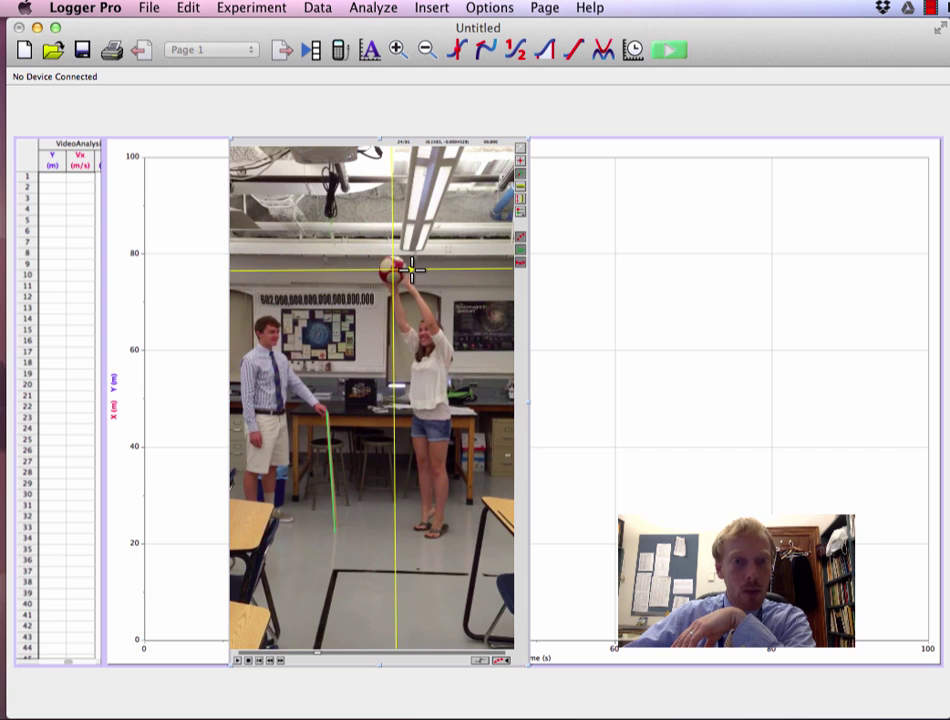
Mark the ball in 18 successive frames from release down to the floor, ending at Y = -1.924 m.
click(521, 165)
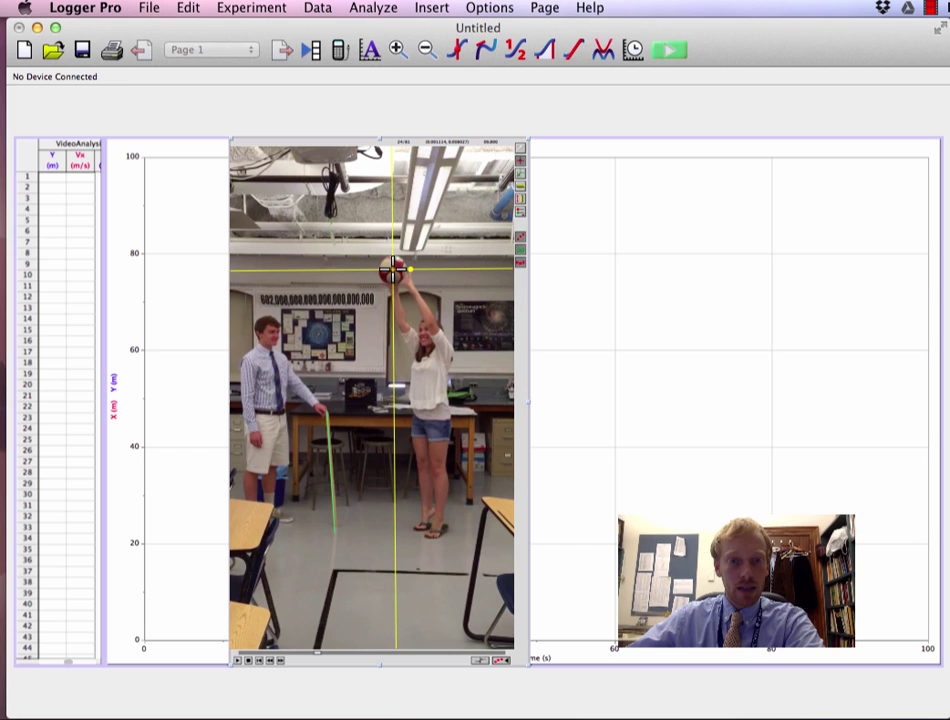
click(424, 268)
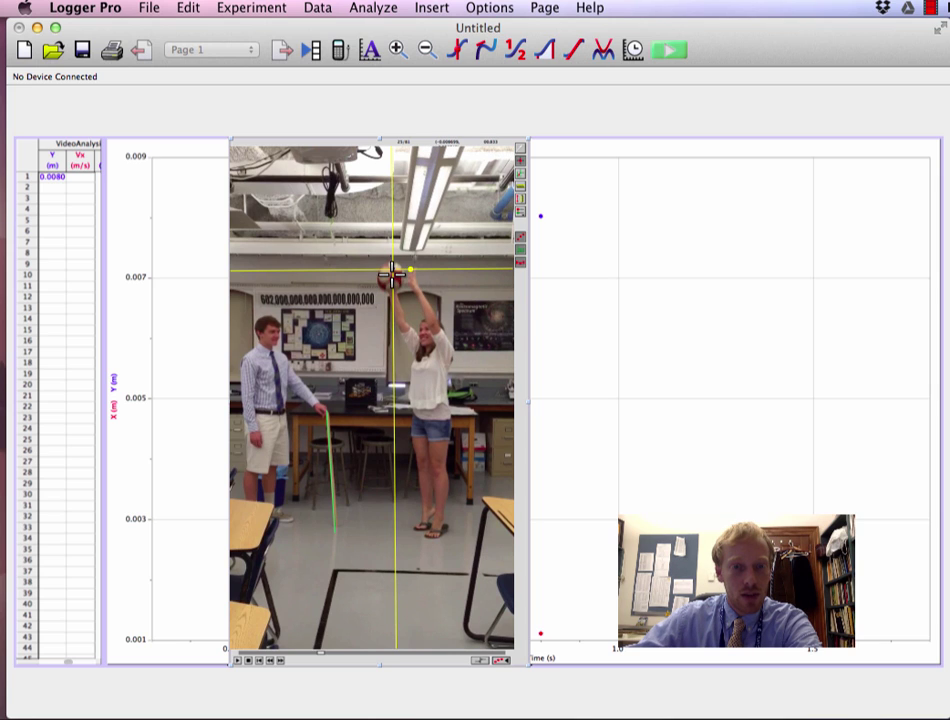
click(391, 272)
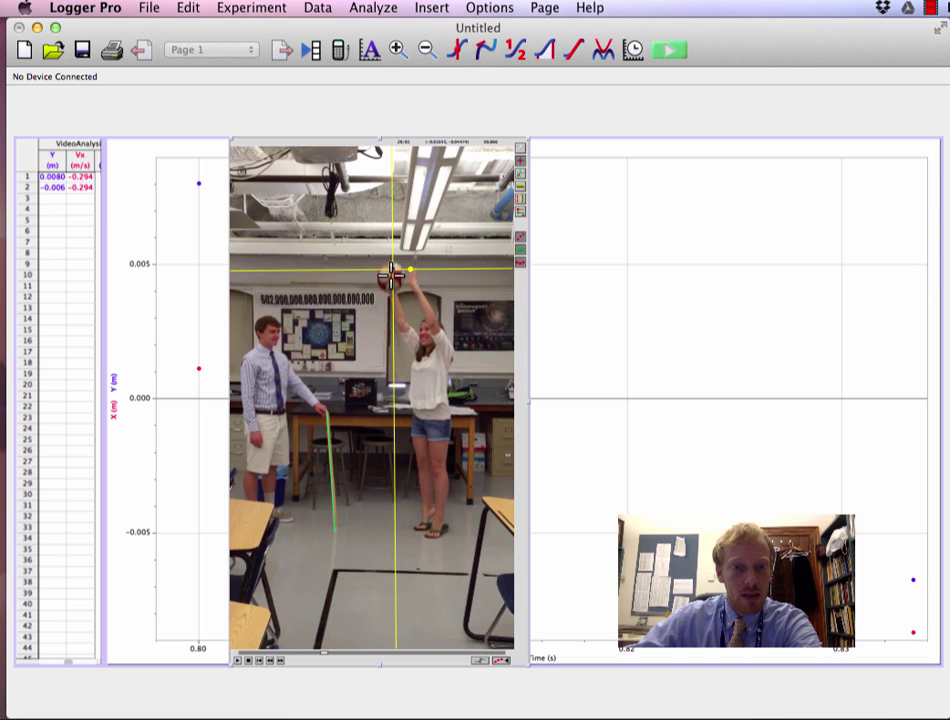
click(390, 280)
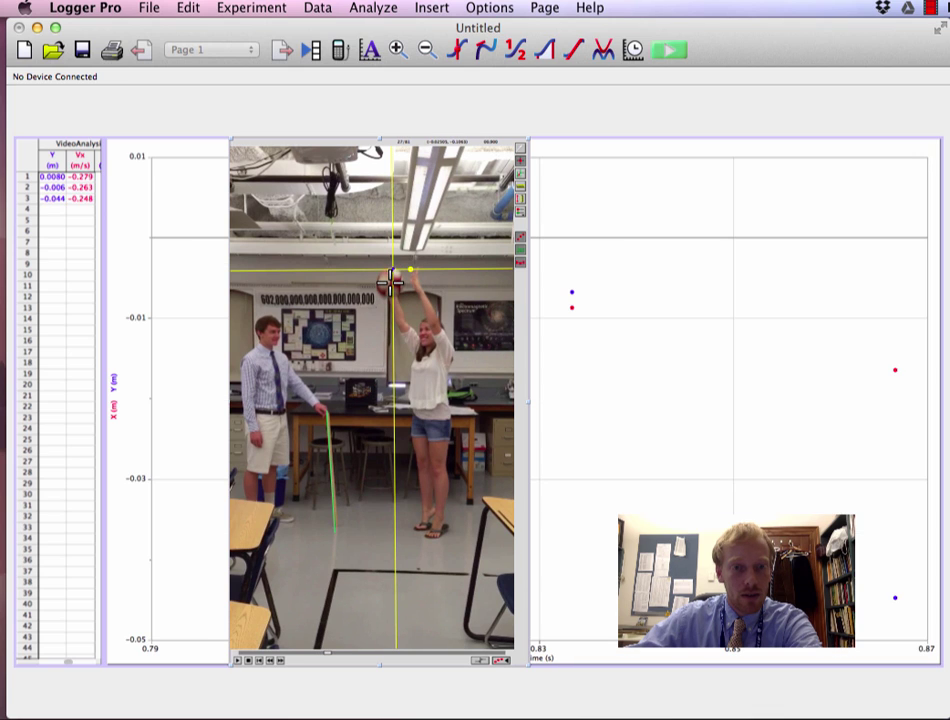
click(389, 285)
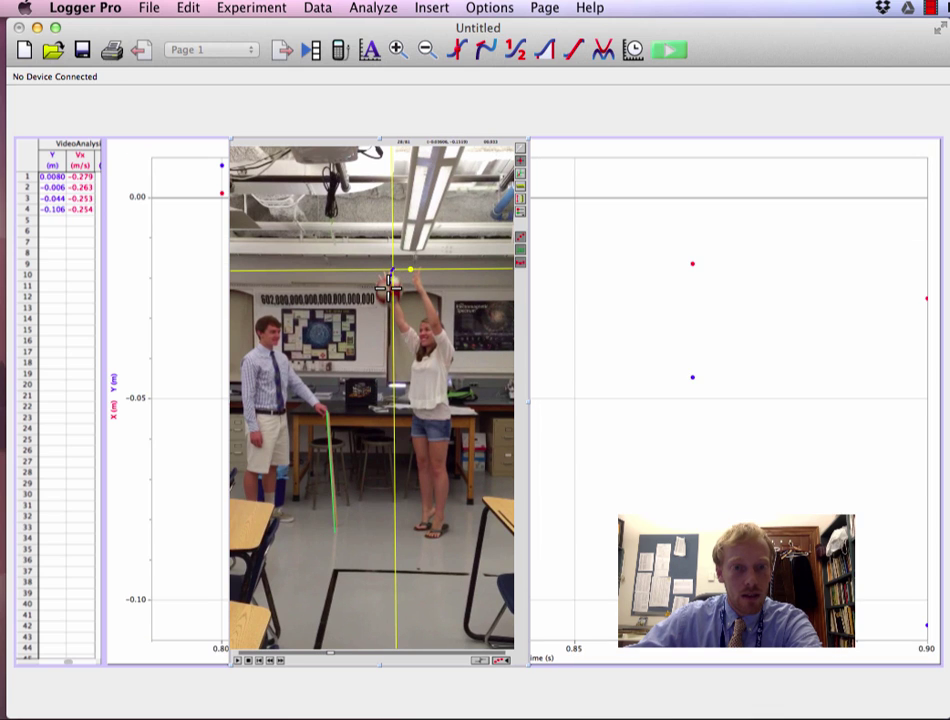
click(390, 292)
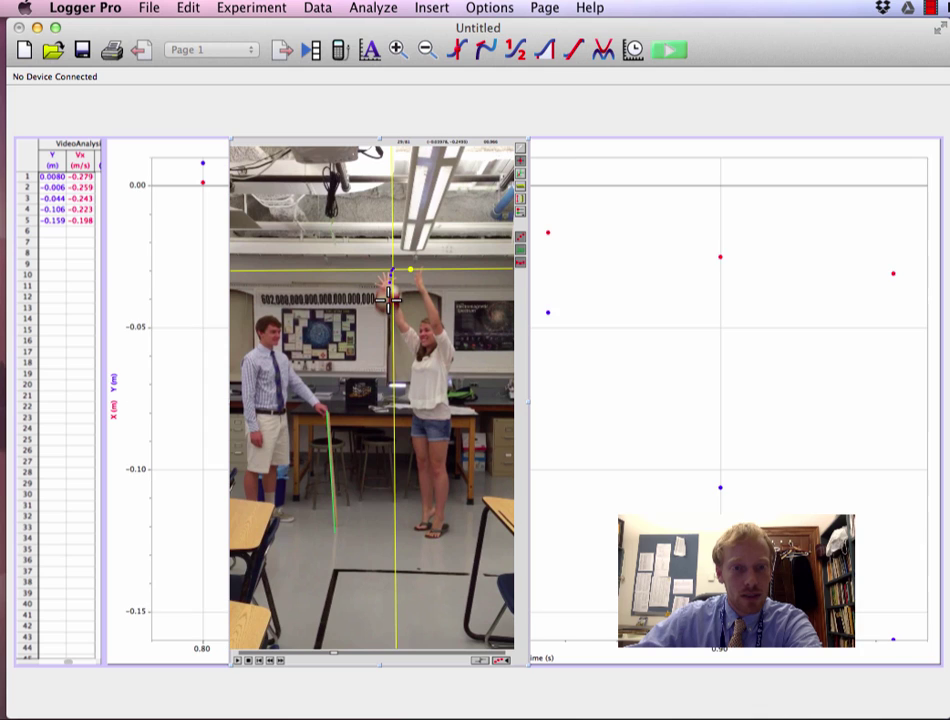
click(386, 307)
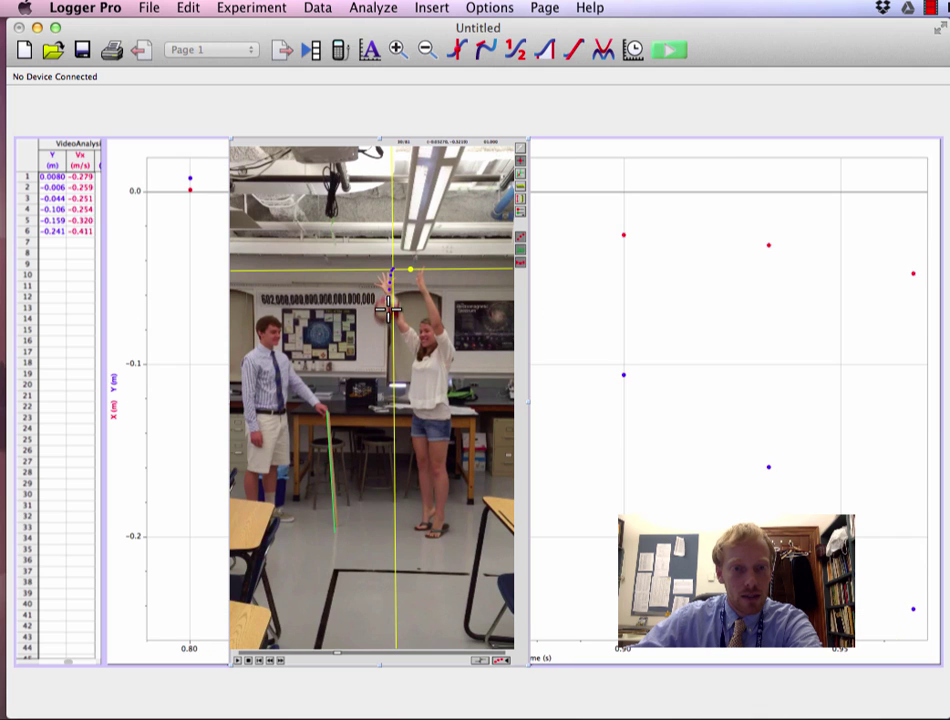
click(387, 318)
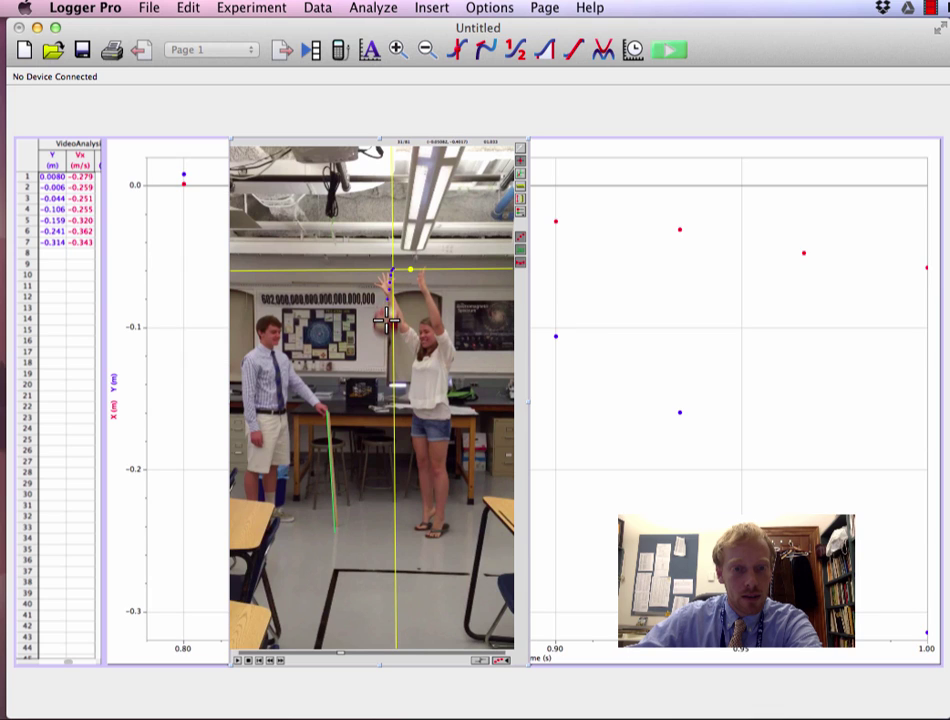
click(387, 333)
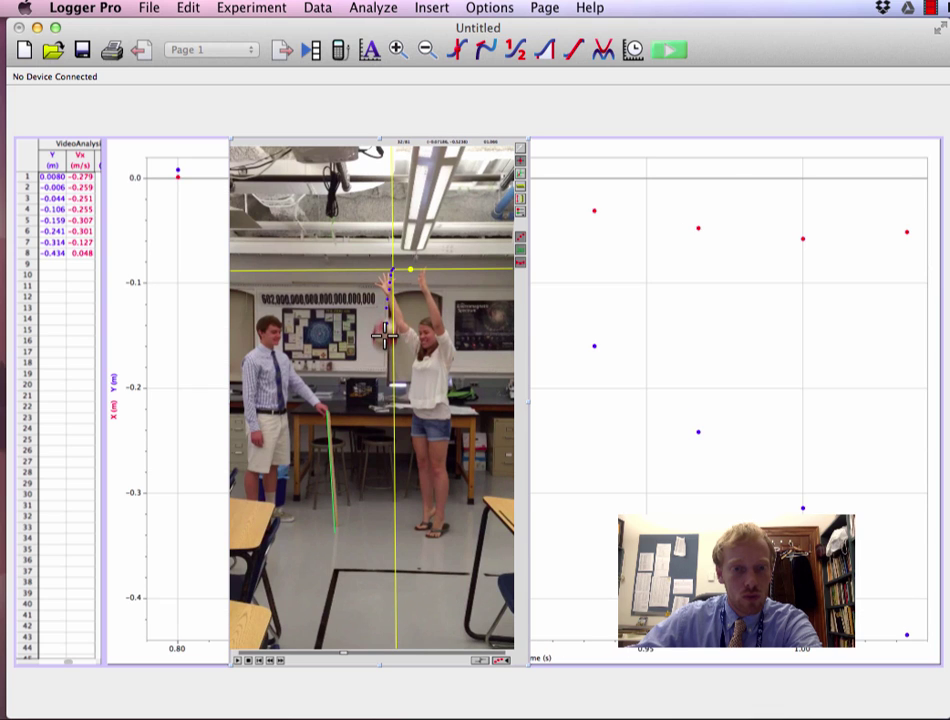
click(384, 348)
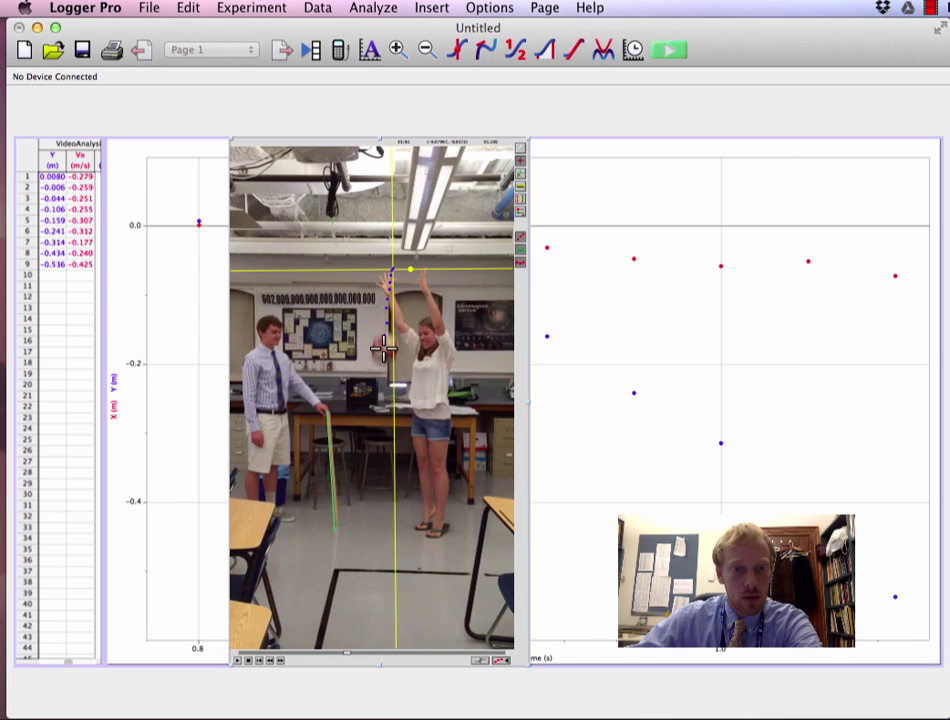
click(384, 363)
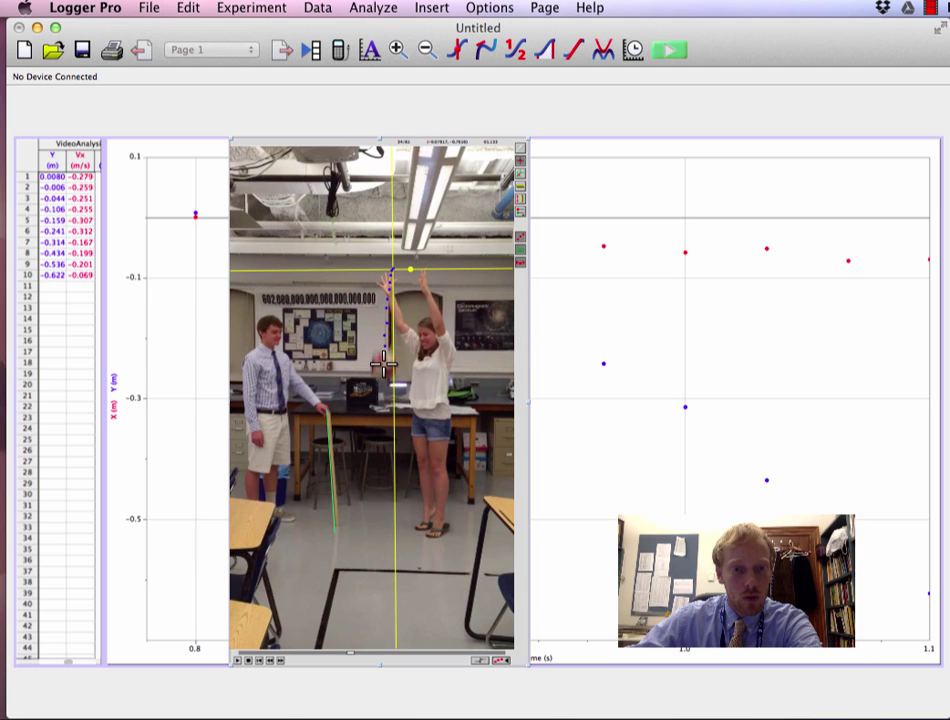
click(382, 379)
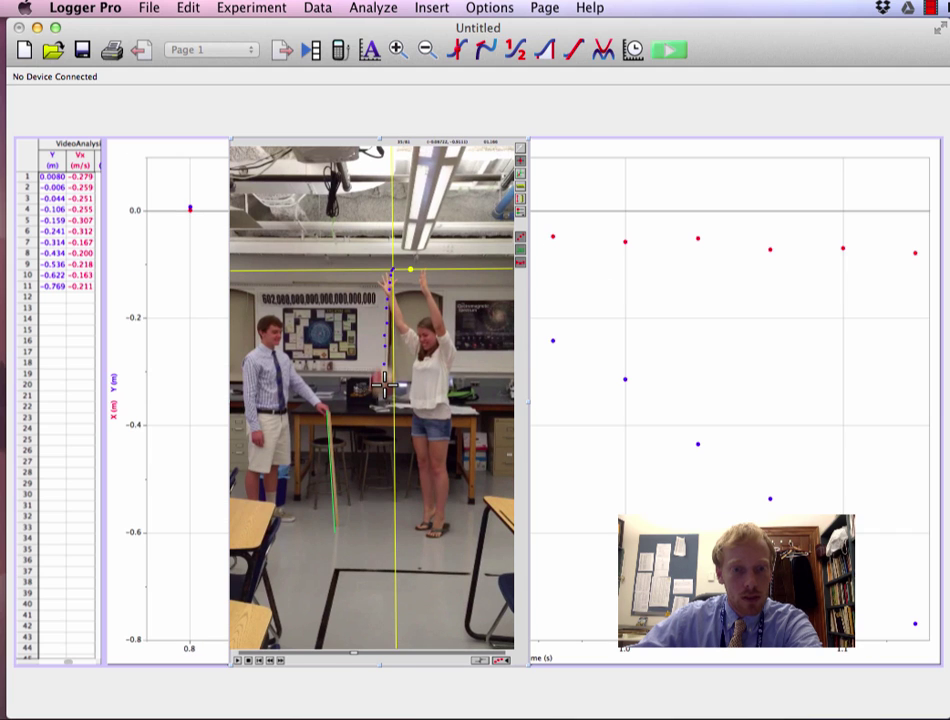
click(383, 397)
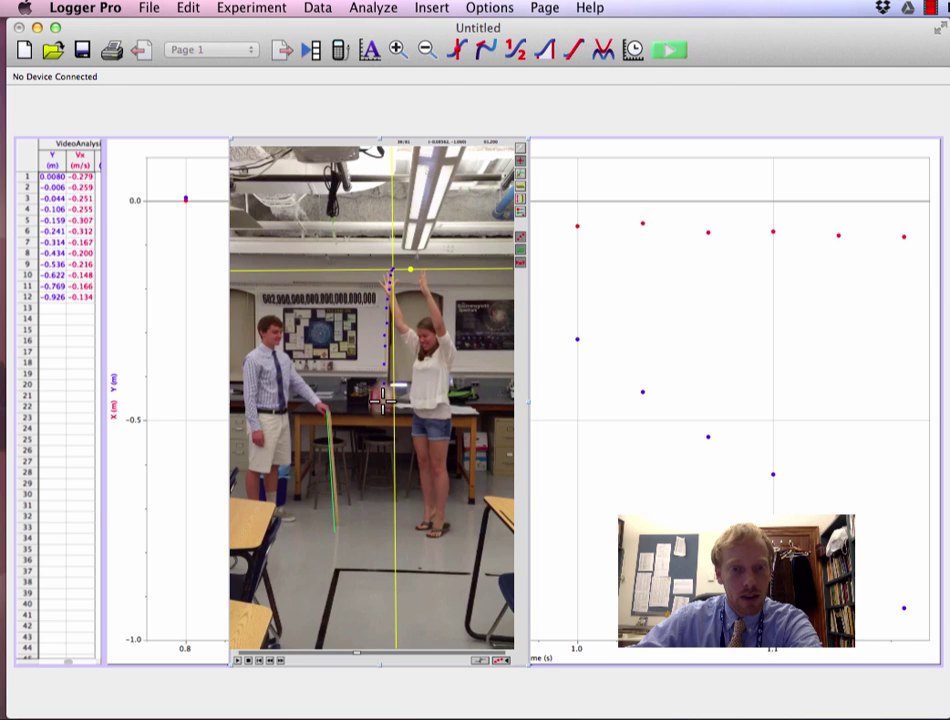
click(381, 416)
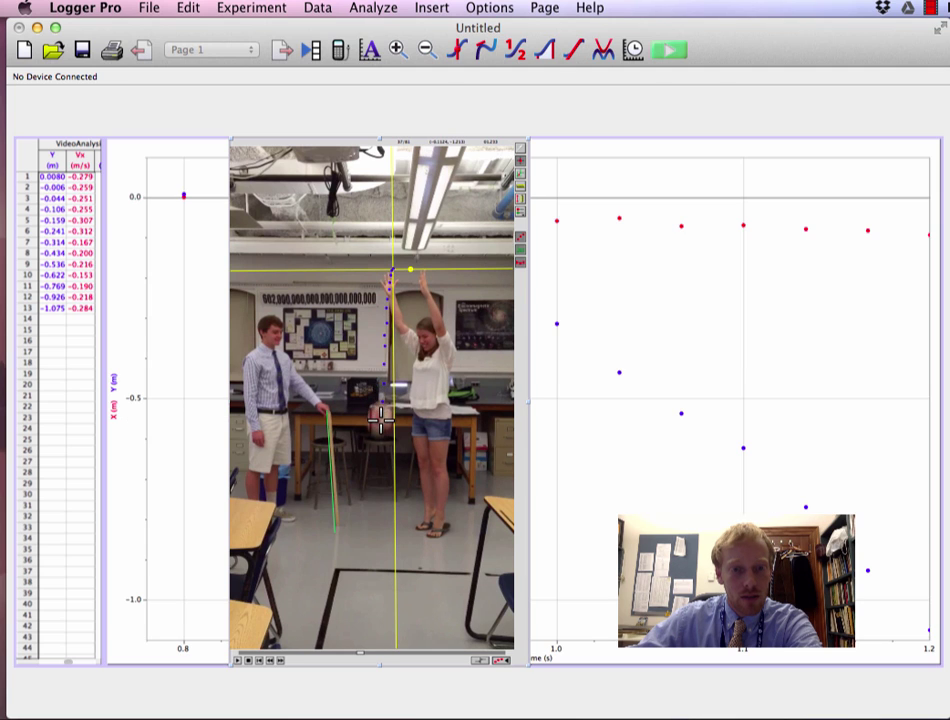
click(380, 428)
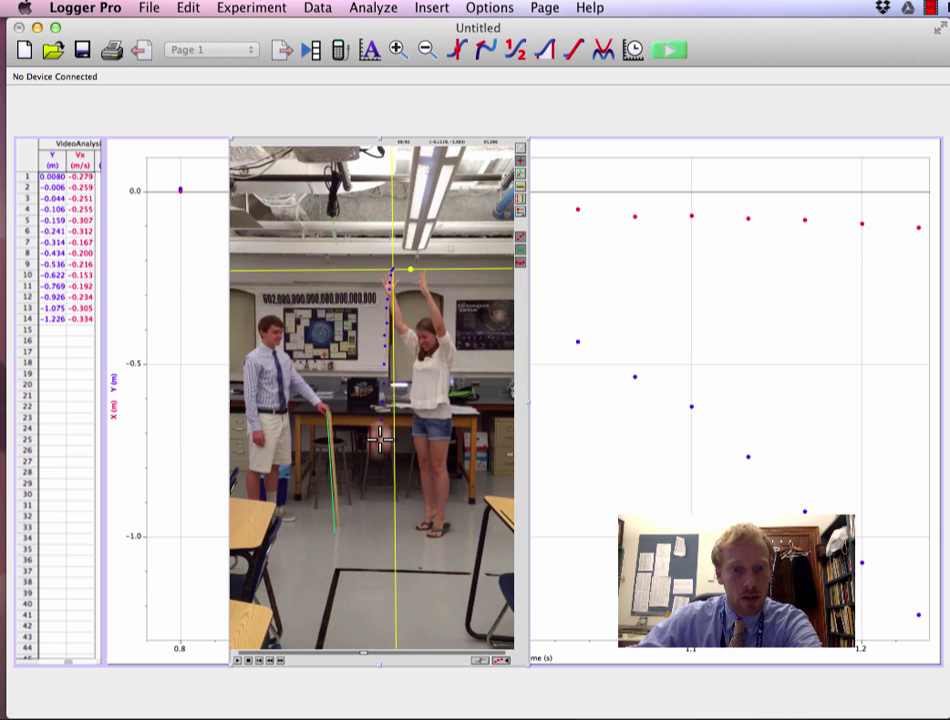
click(380, 452)
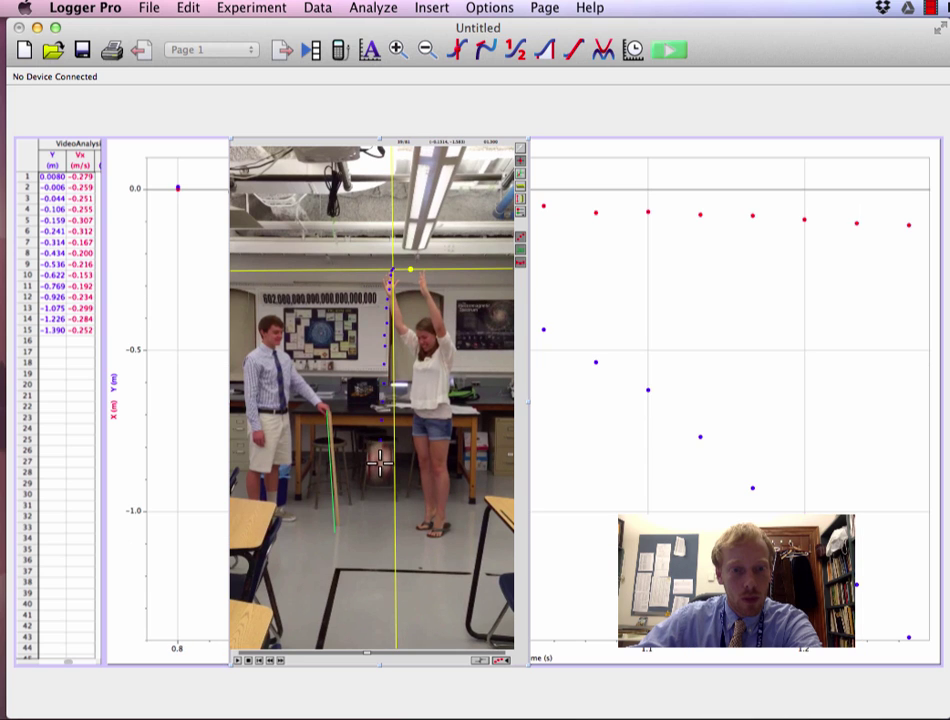
click(378, 483)
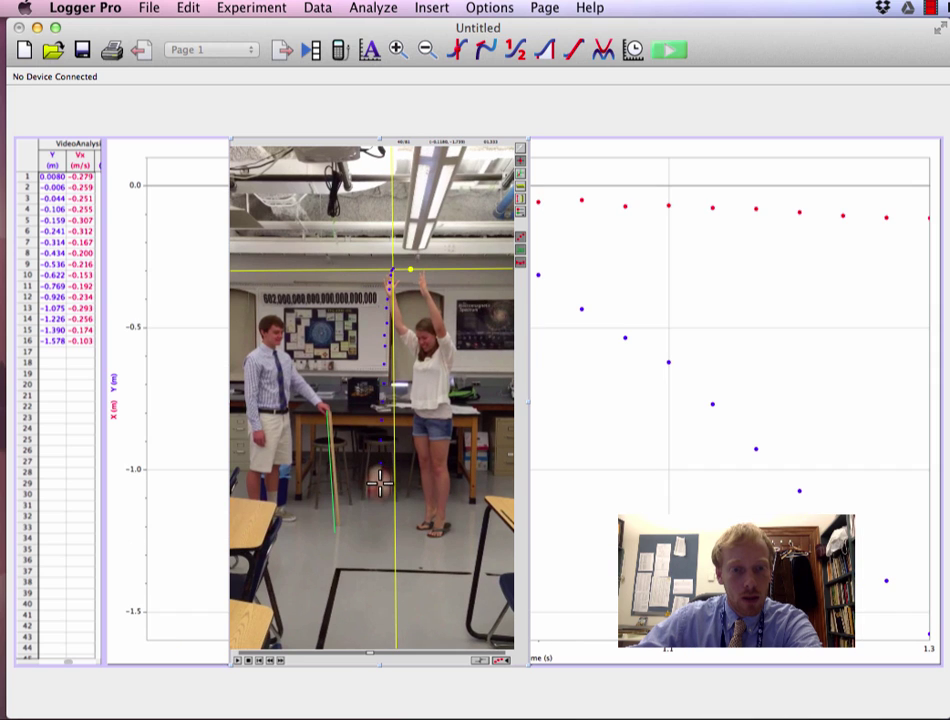
click(378, 505)
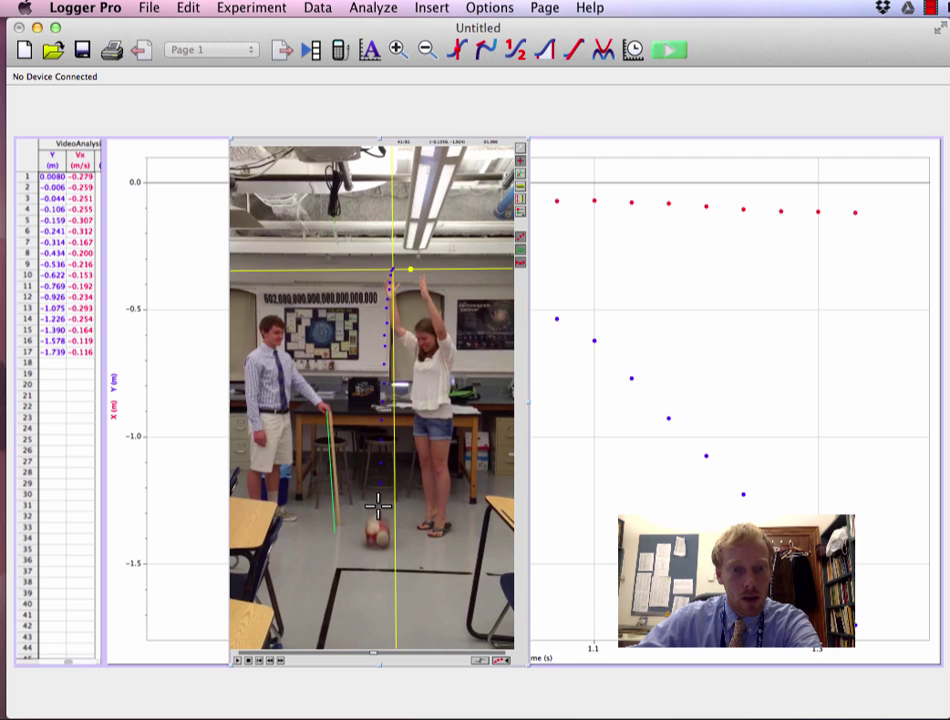
click(375, 530)
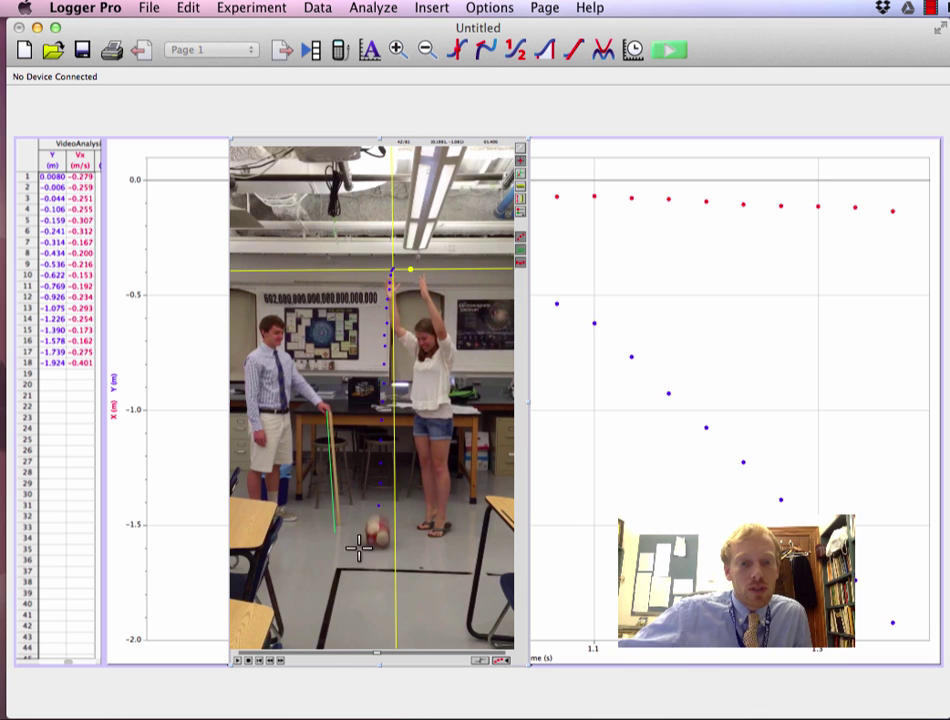
click(271, 661)
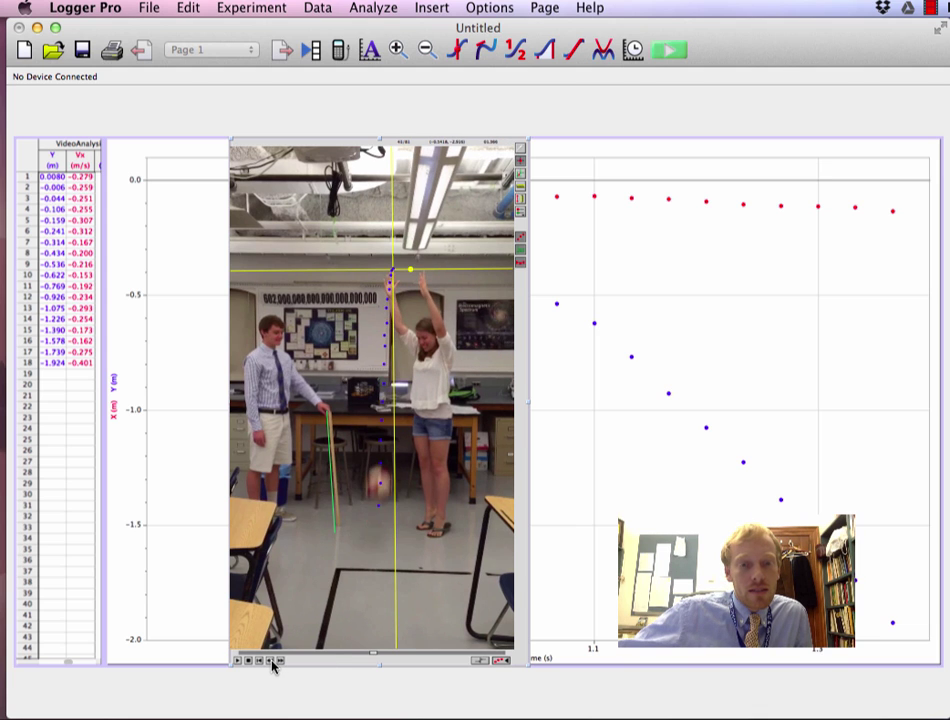
click(282, 662)
click(282, 662)
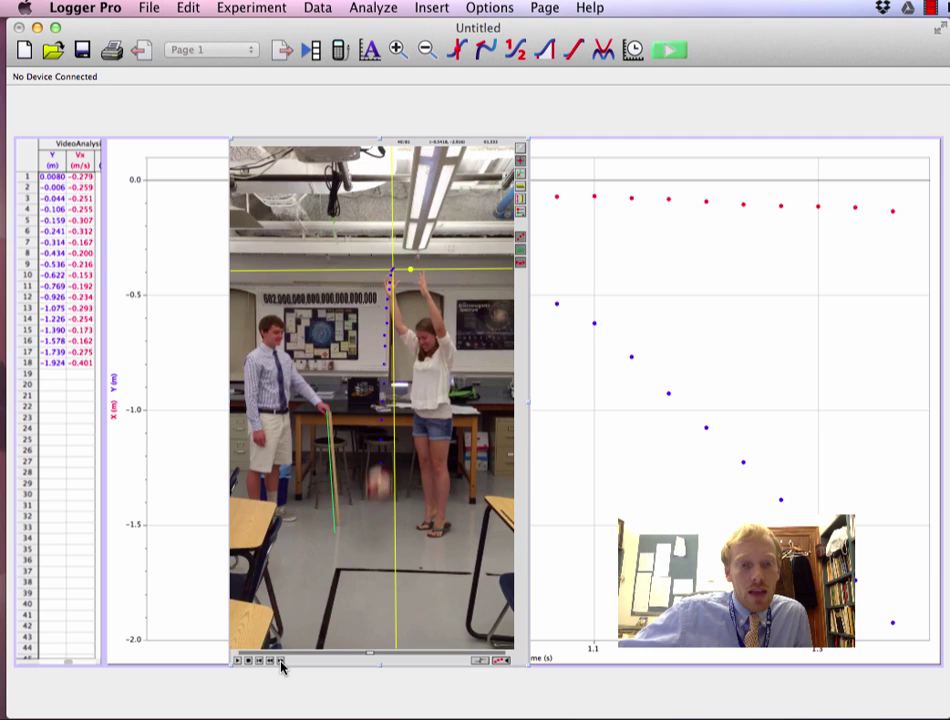
click(282, 662)
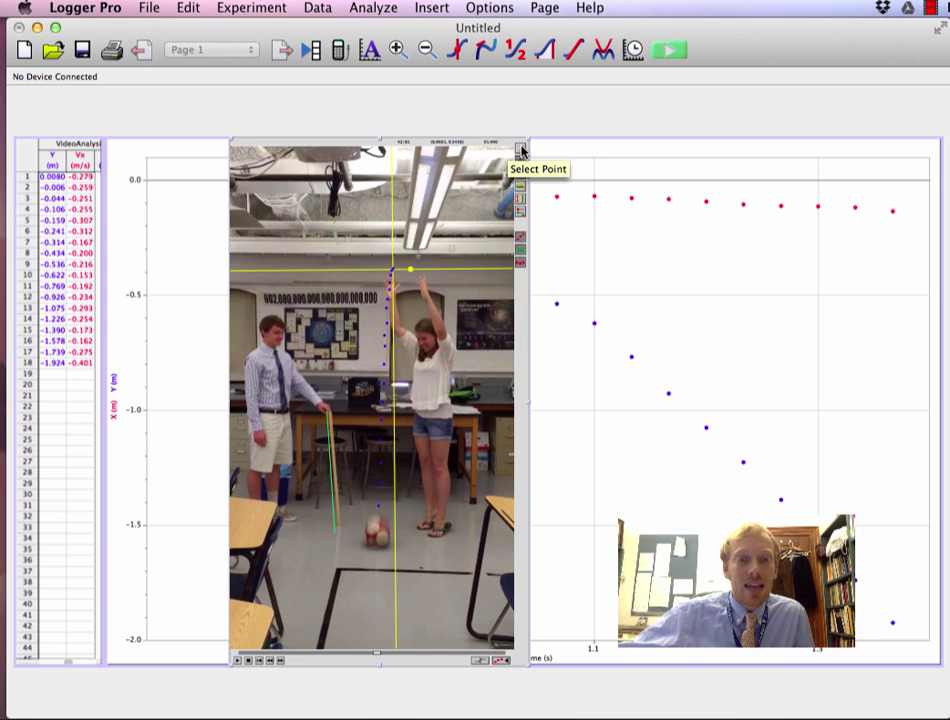
double_click(380, 514)
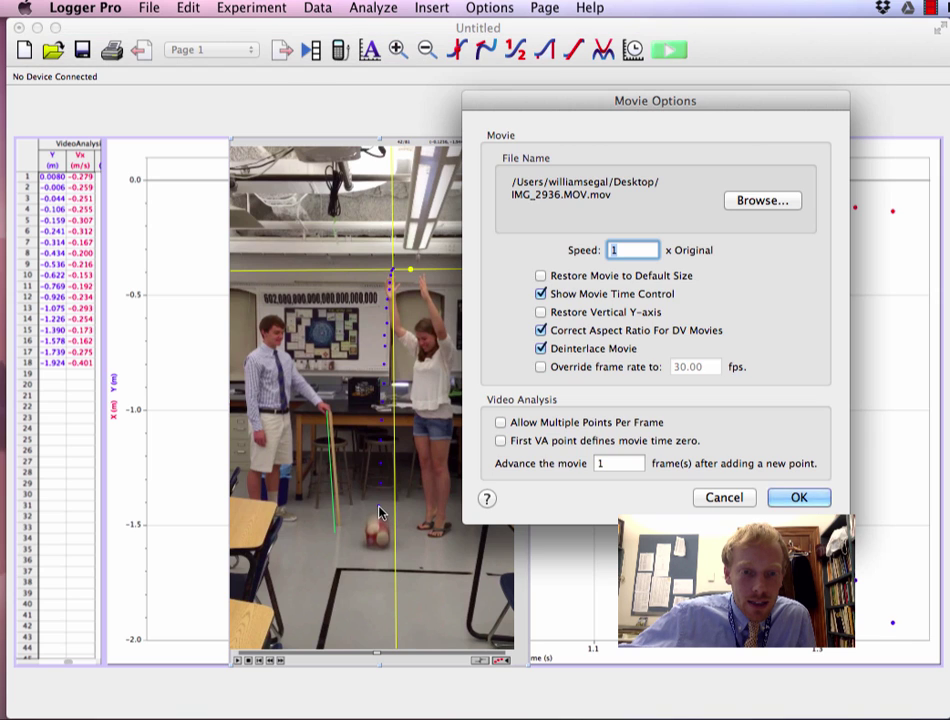
click(695, 502)
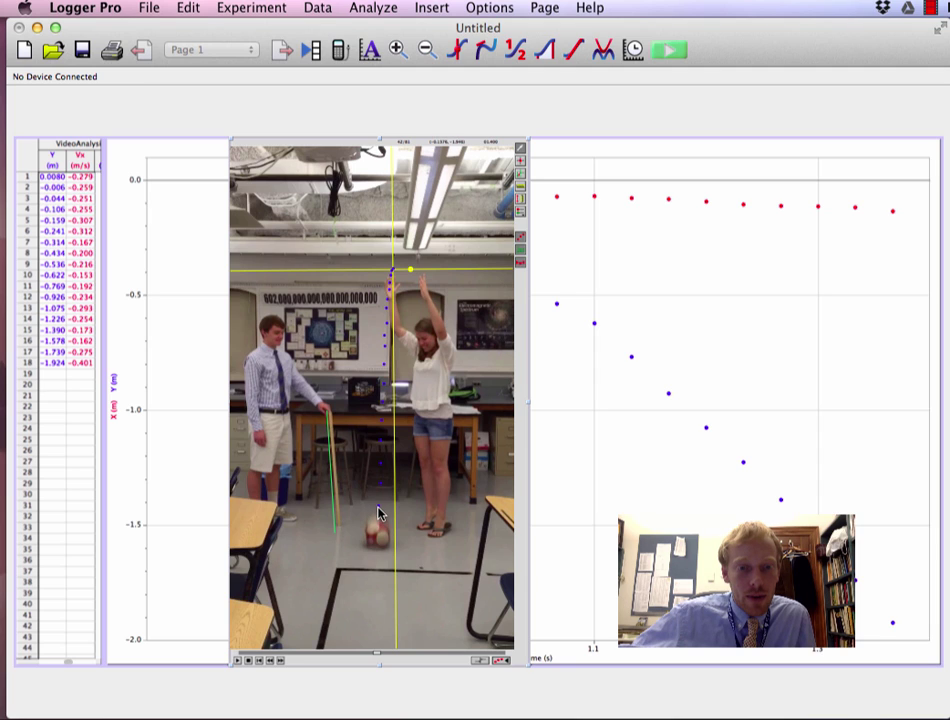
click(266, 660)
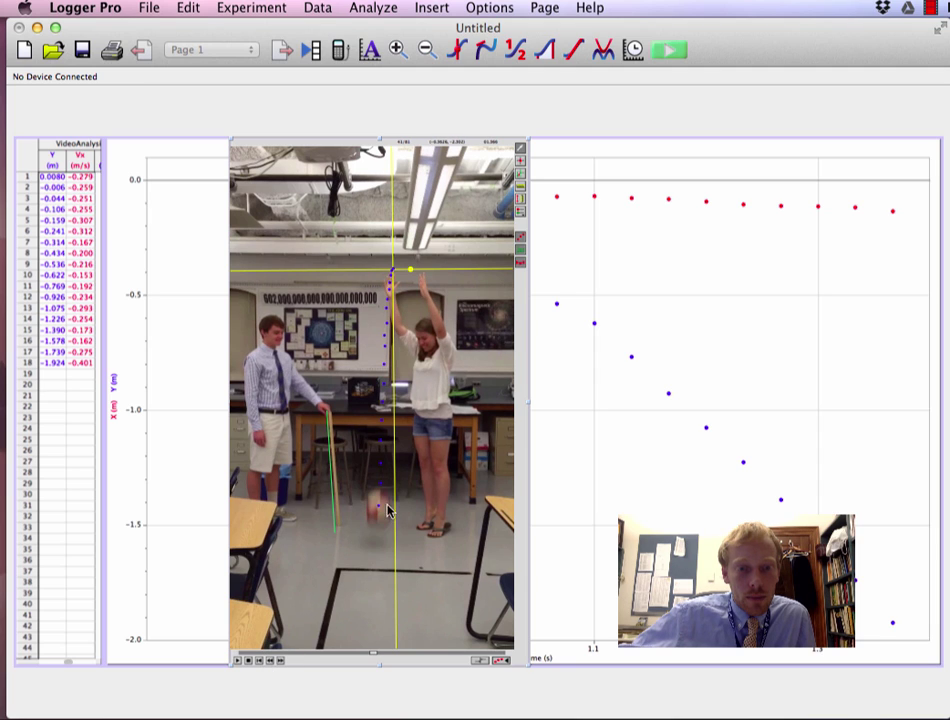
click(281, 661)
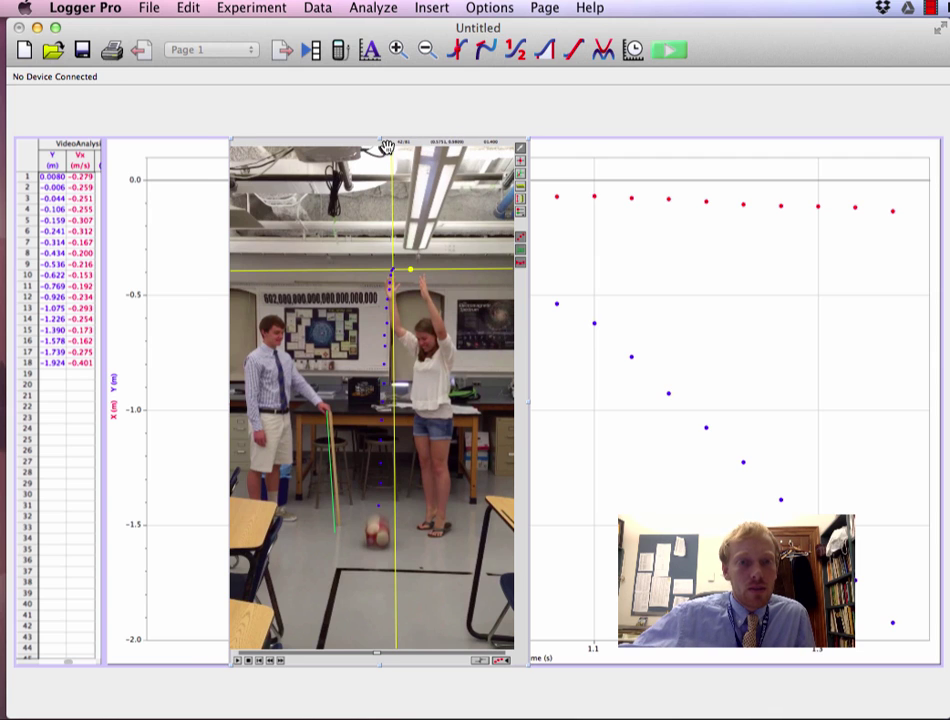
Uncover the graph and set its vertical axis to plot only Y position against time.
drag(388, 144, 234, 144)
click(507, 158)
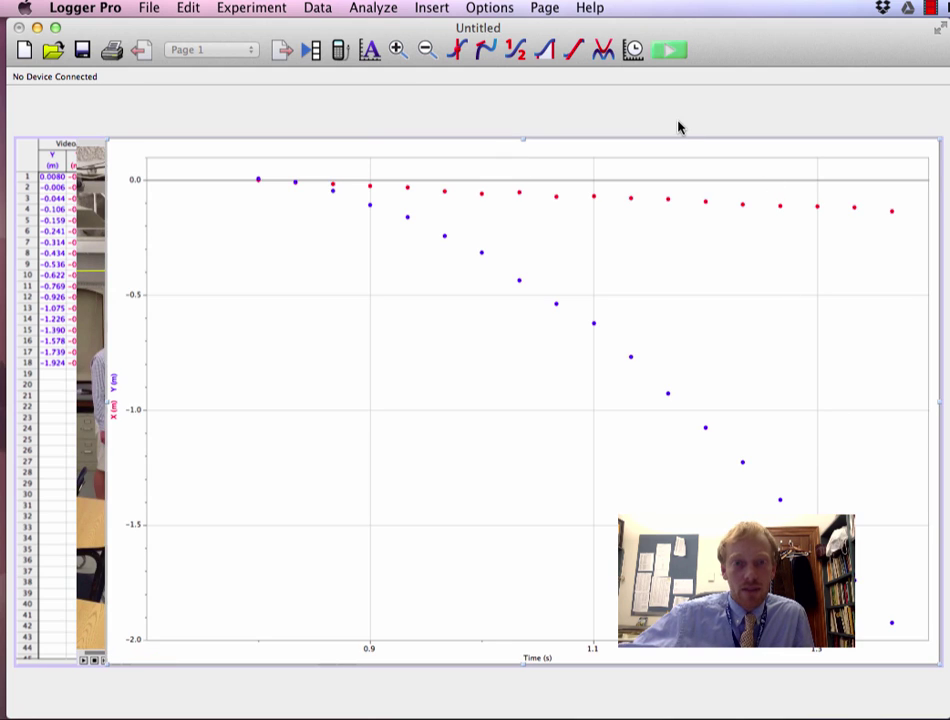
click(115, 390)
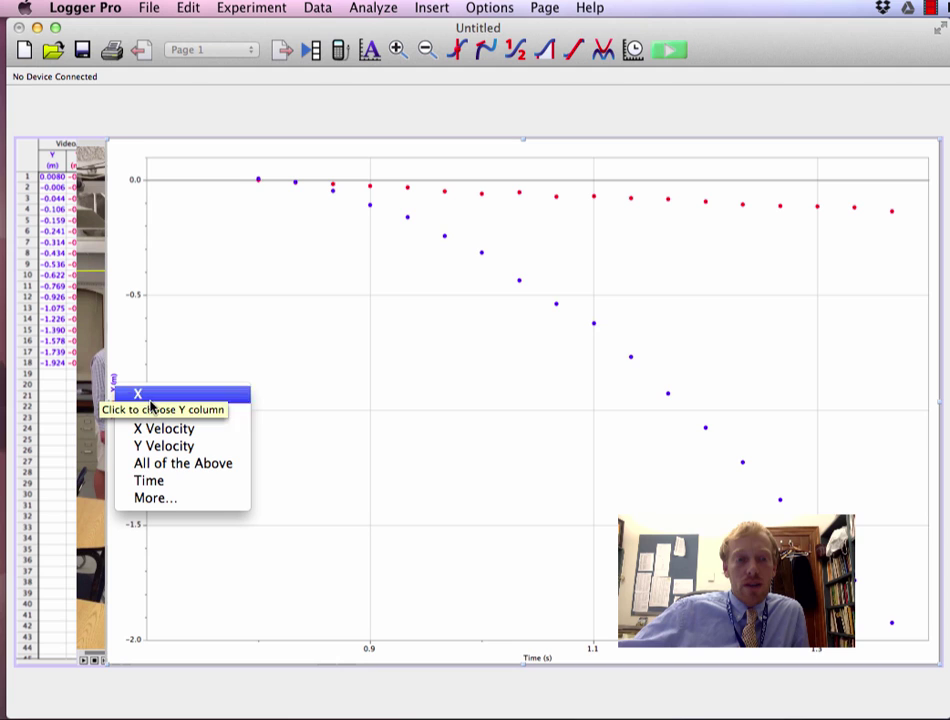
click(339, 354)
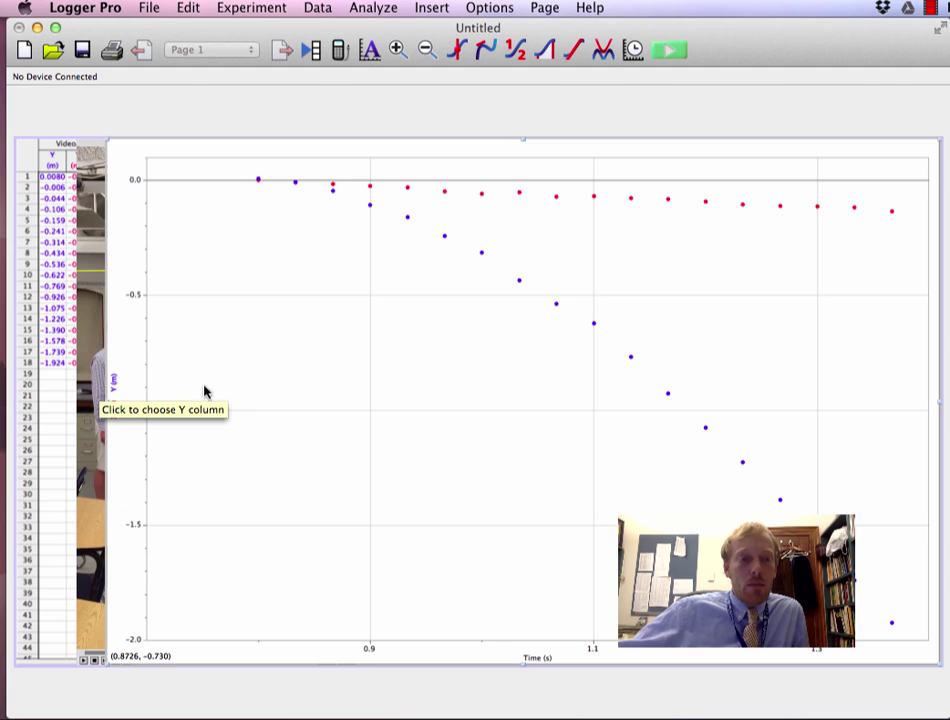
click(114, 389)
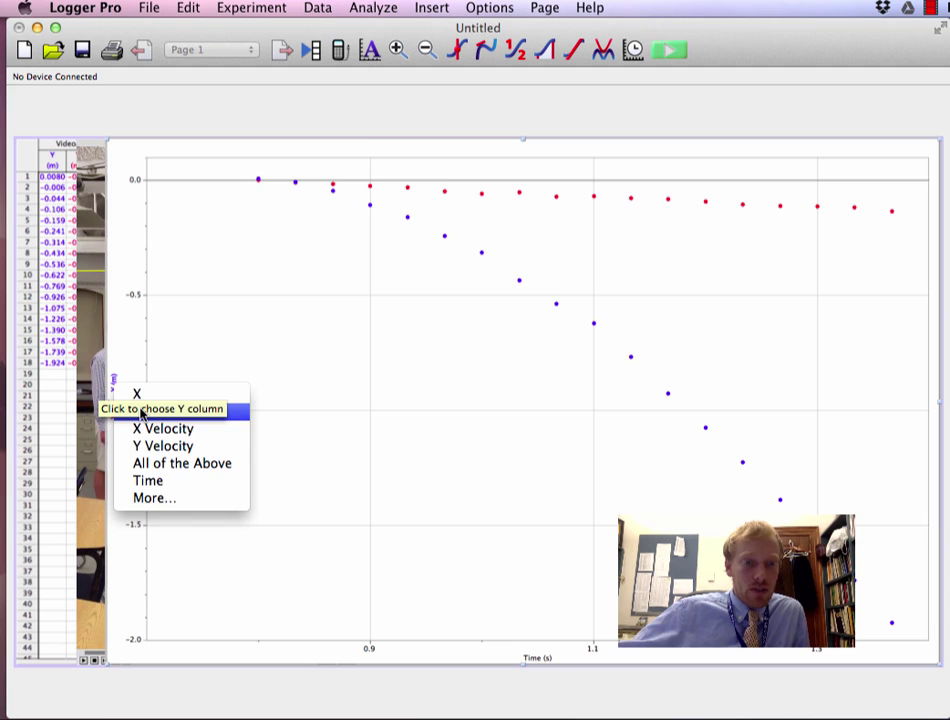
click(141, 412)
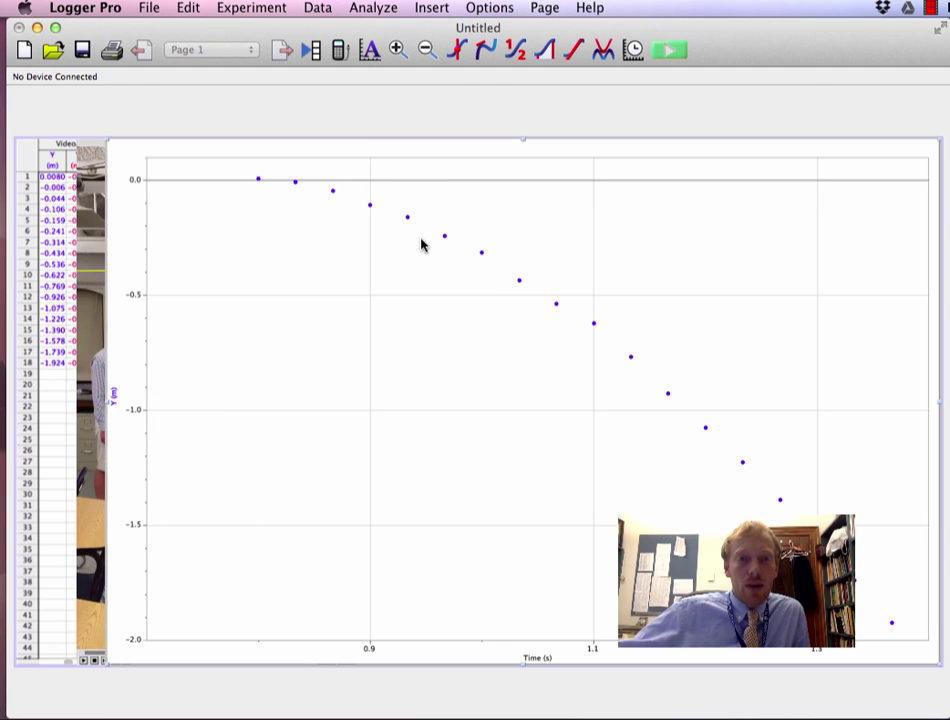
Add an inset Y-velocity versus time graph and drag it down onto the main graph.
click(431, 8)
click(491, 160)
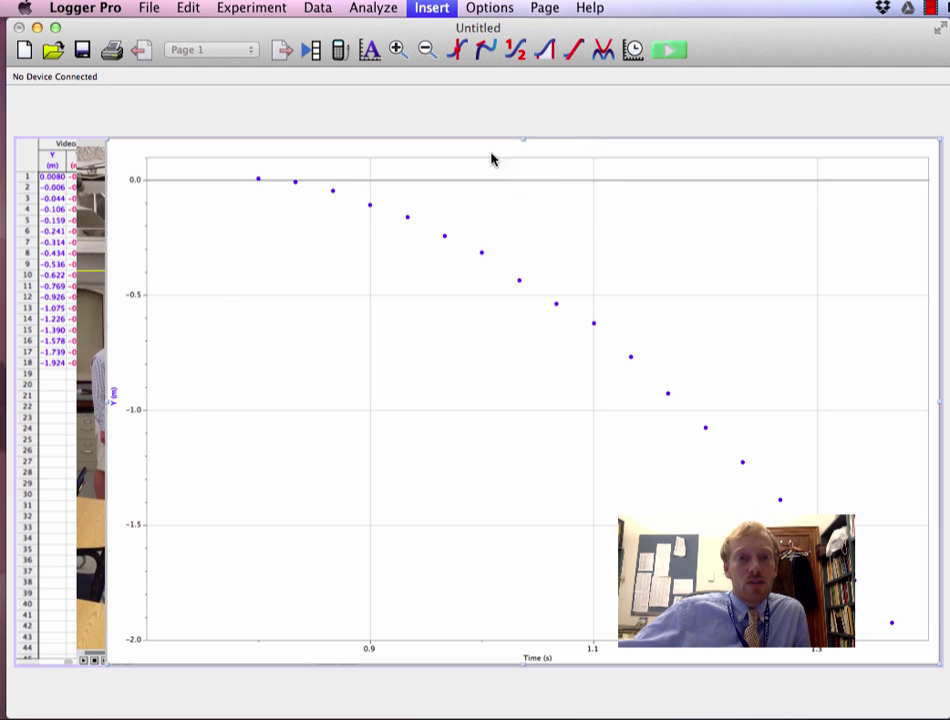
drag(312, 259, 441, 360)
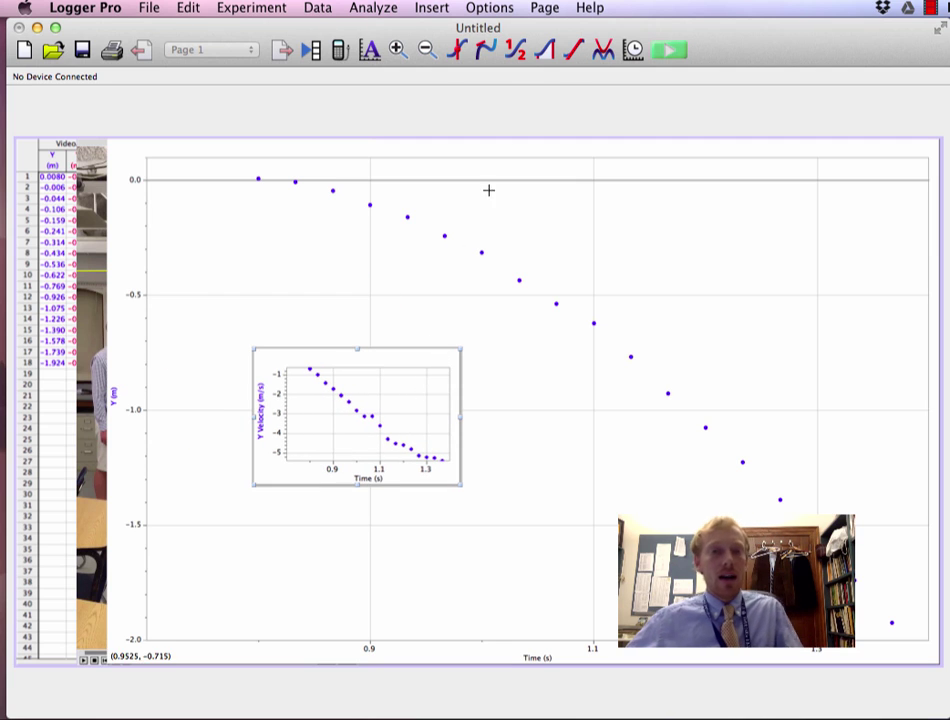
Bring up the Page menu's layout commands to reach Auto Arrange.
click(545, 7)
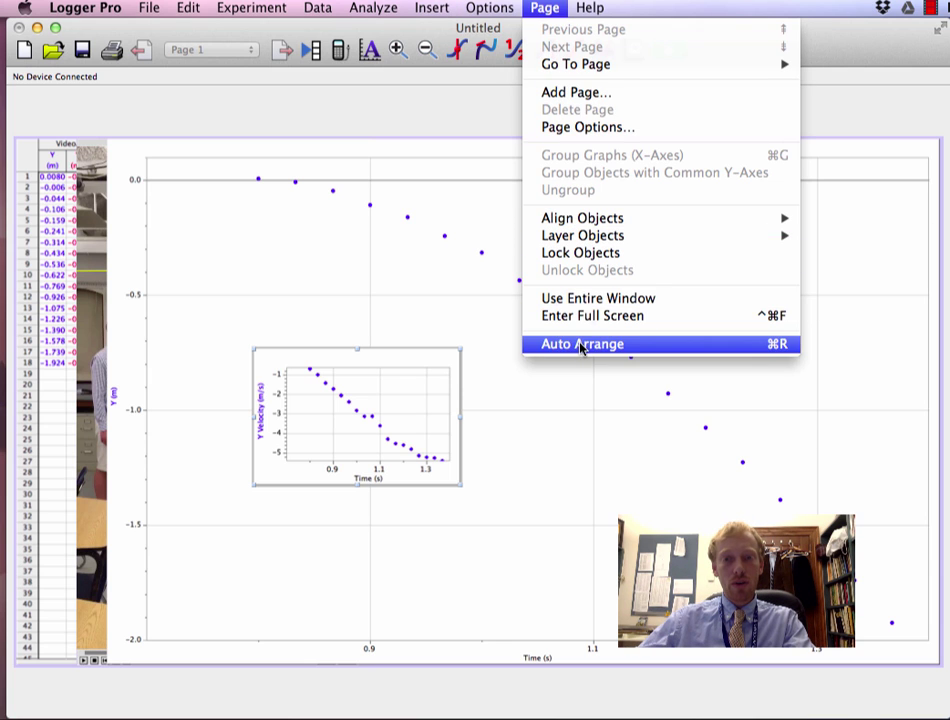
click(546, 6)
click(548, 7)
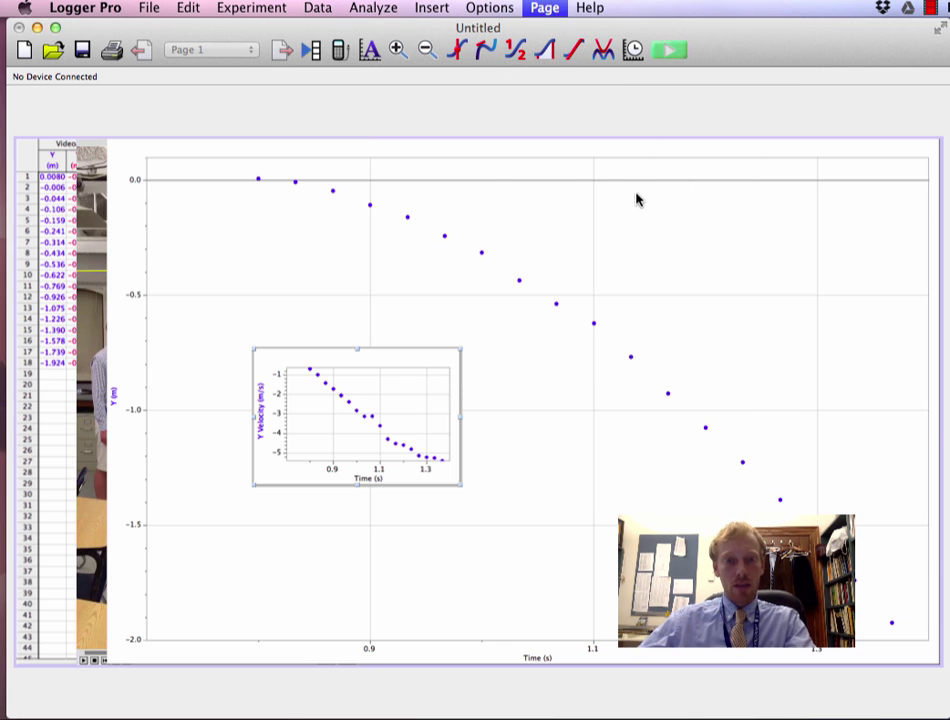